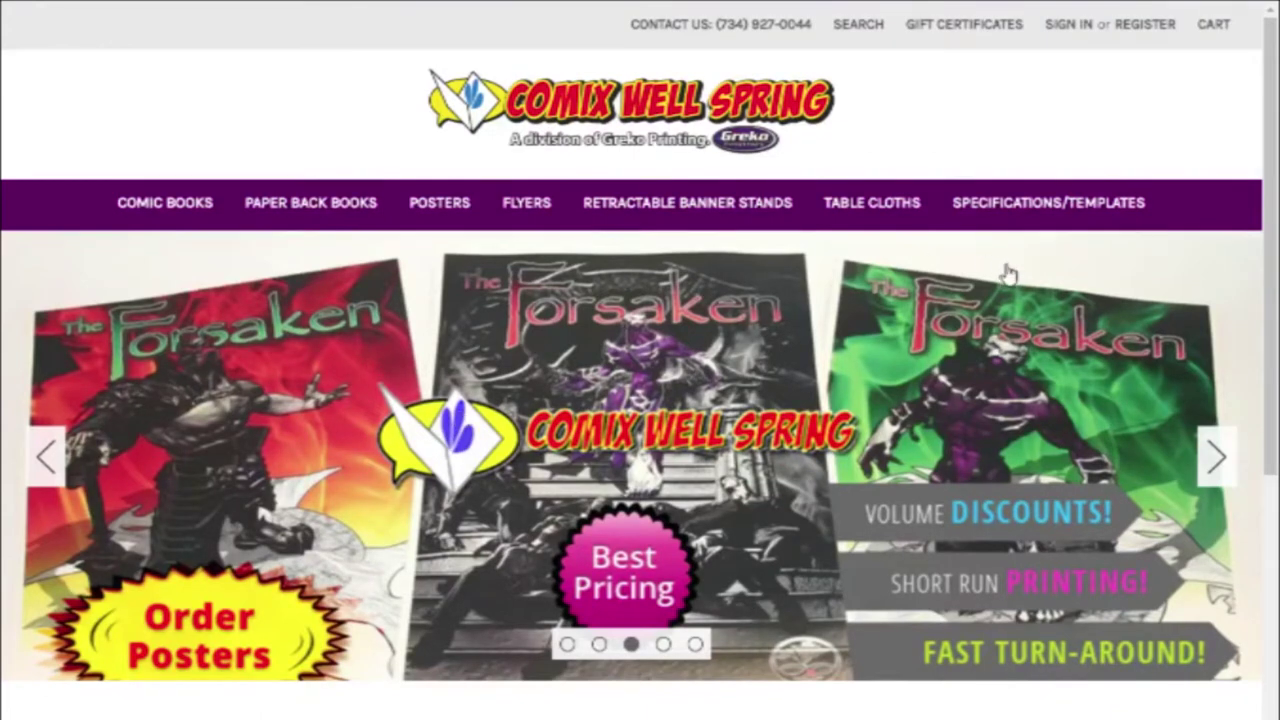
- Open the Comic Books product page and skim the saddle-stitch order options
left_click(160, 204)
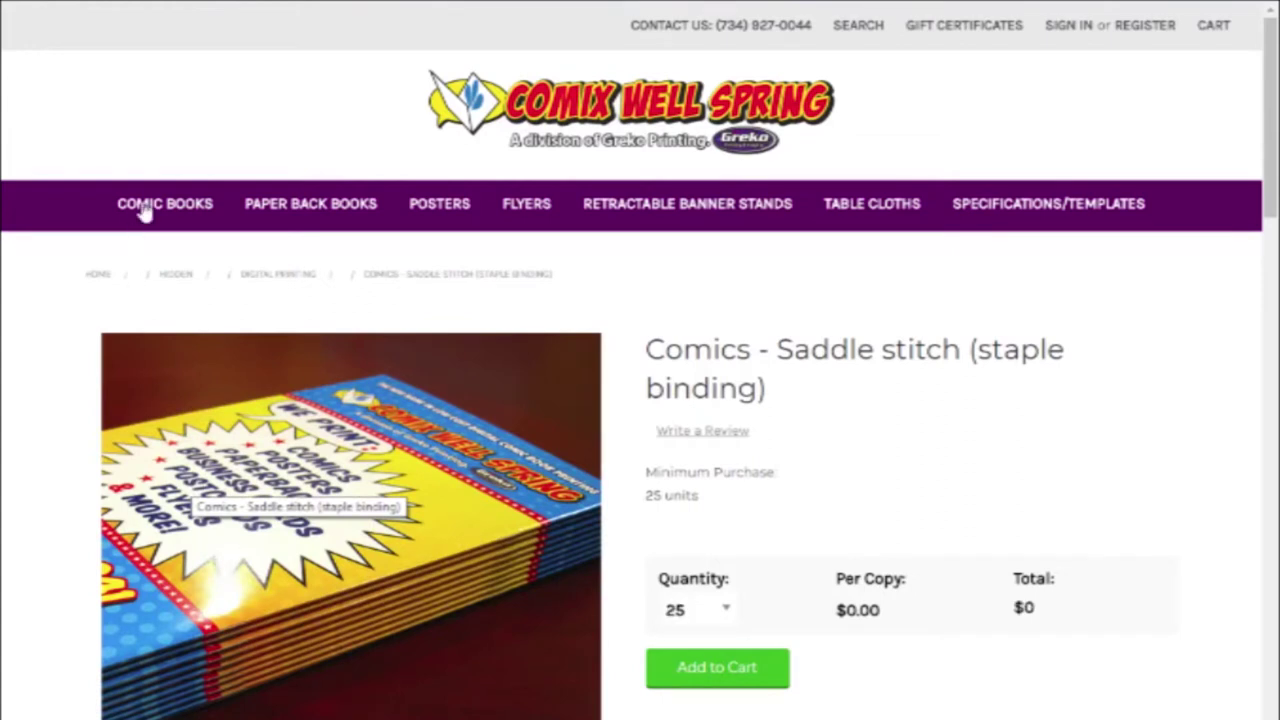
scroll(836, 370, "down", 3)
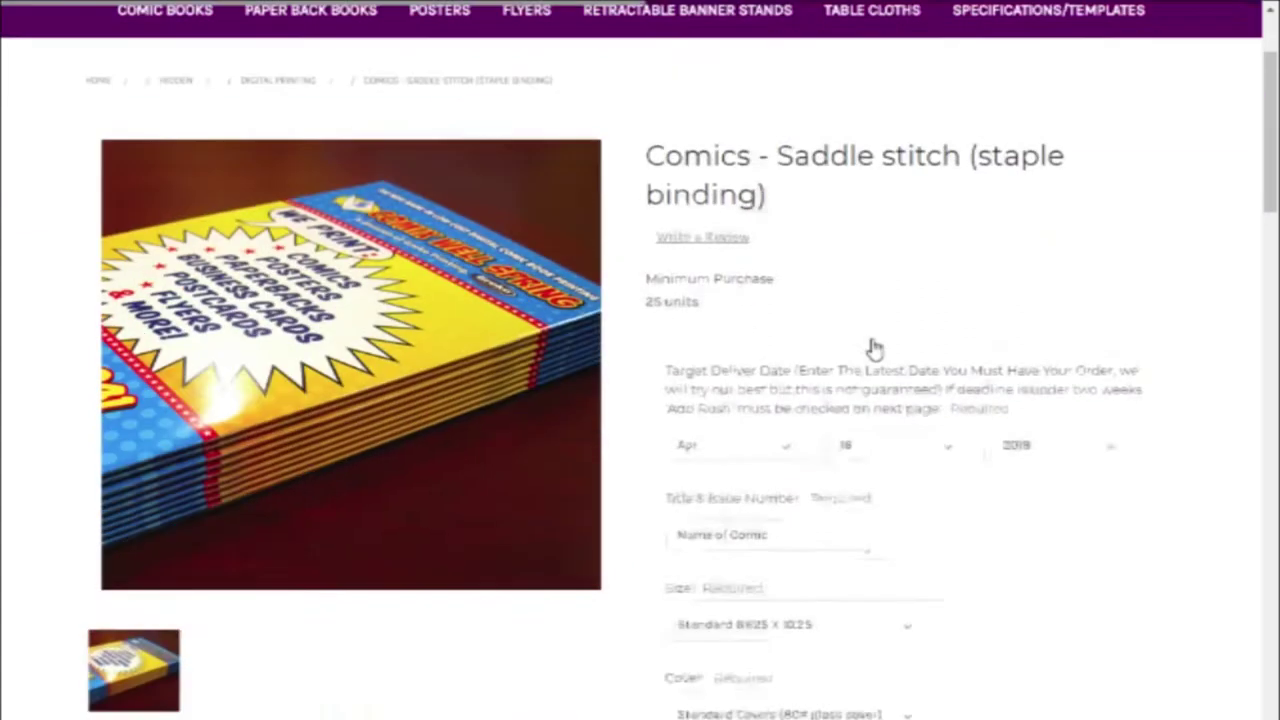
scroll(1080, 497, "down", 5)
scroll(1077, 491, "down", 3)
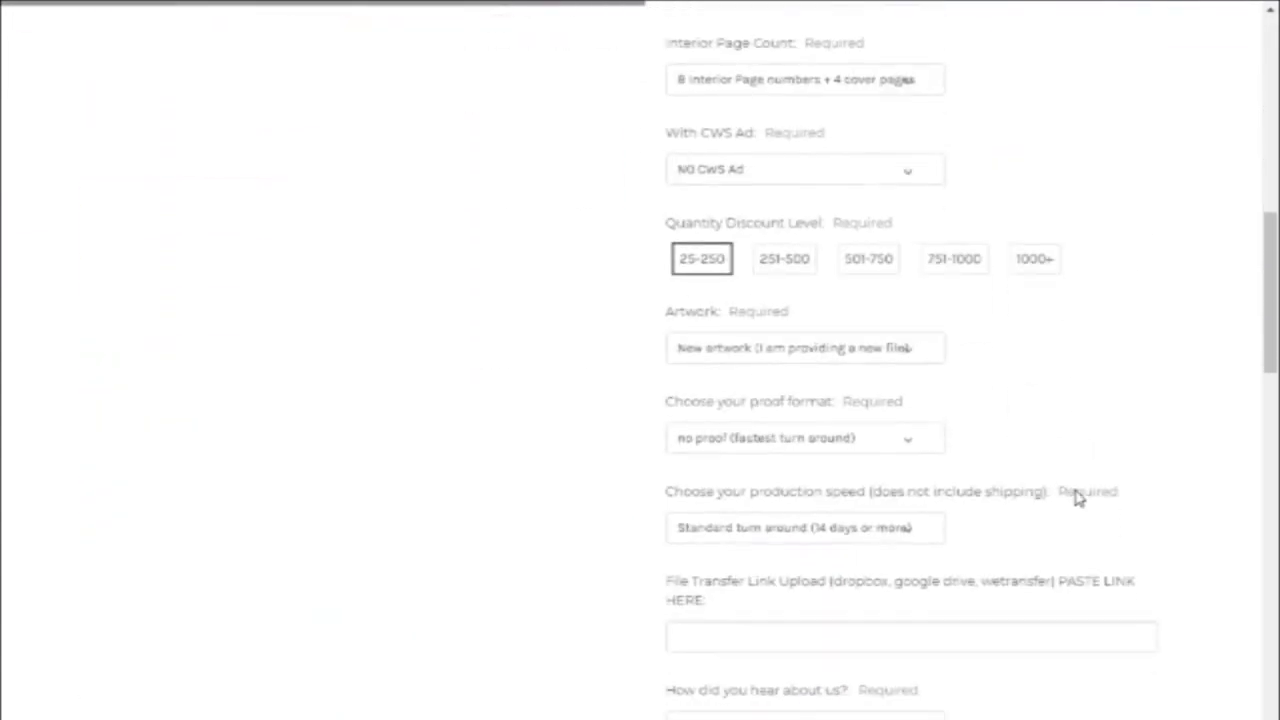
scroll(1077, 500, "up", 5)
scroll(1077, 500, "up", 6)
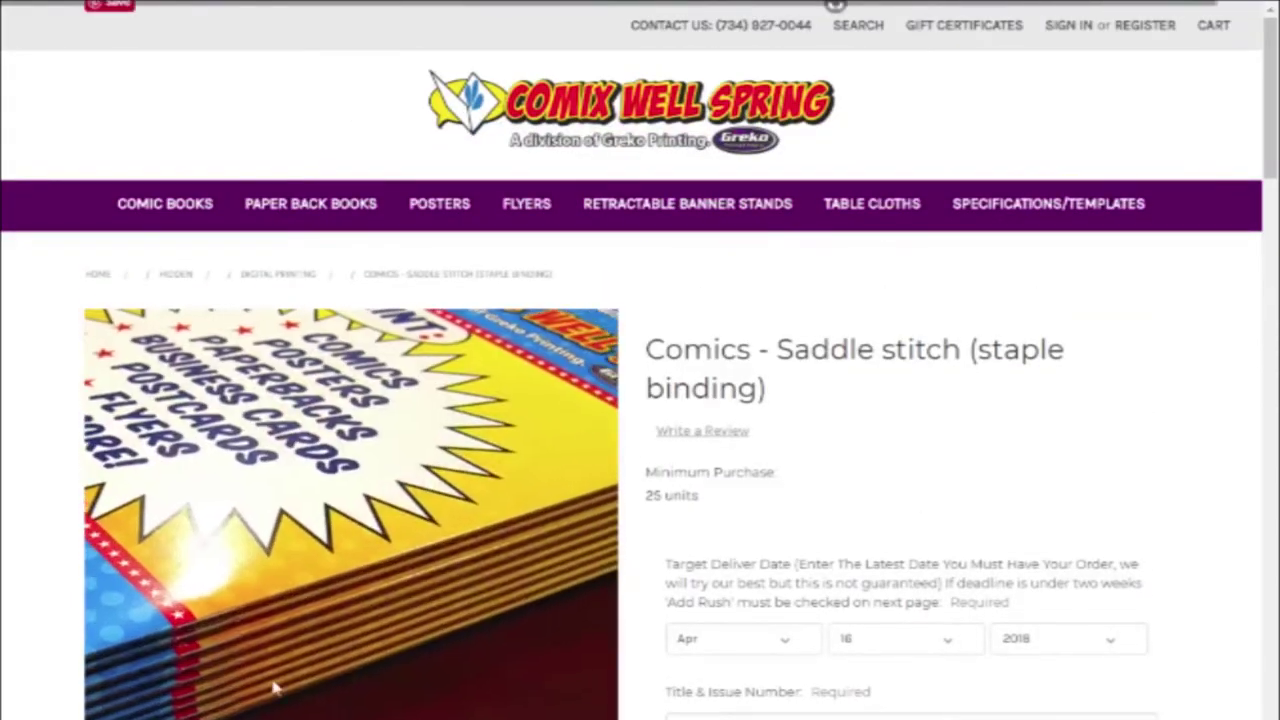
- Browse the customer experience photos and look over the saddle-stitch comic's order form
scroll(312, 490, "down", 3)
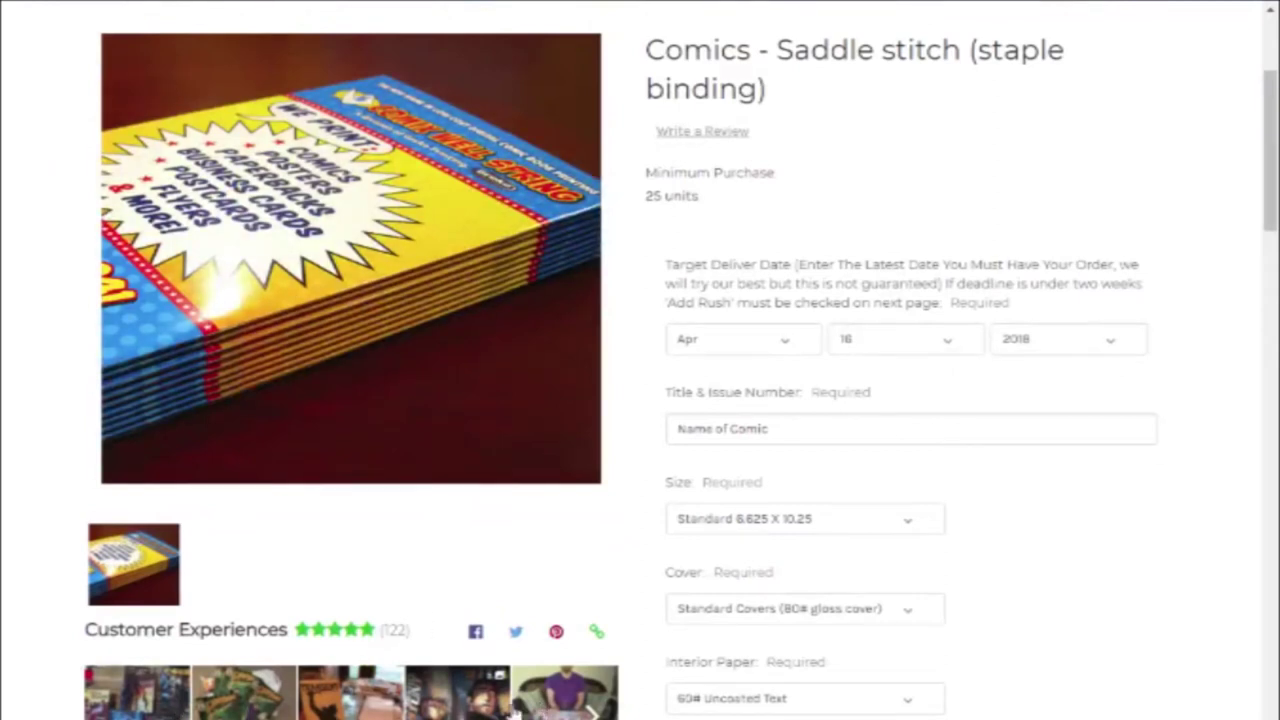
left_click(594, 712)
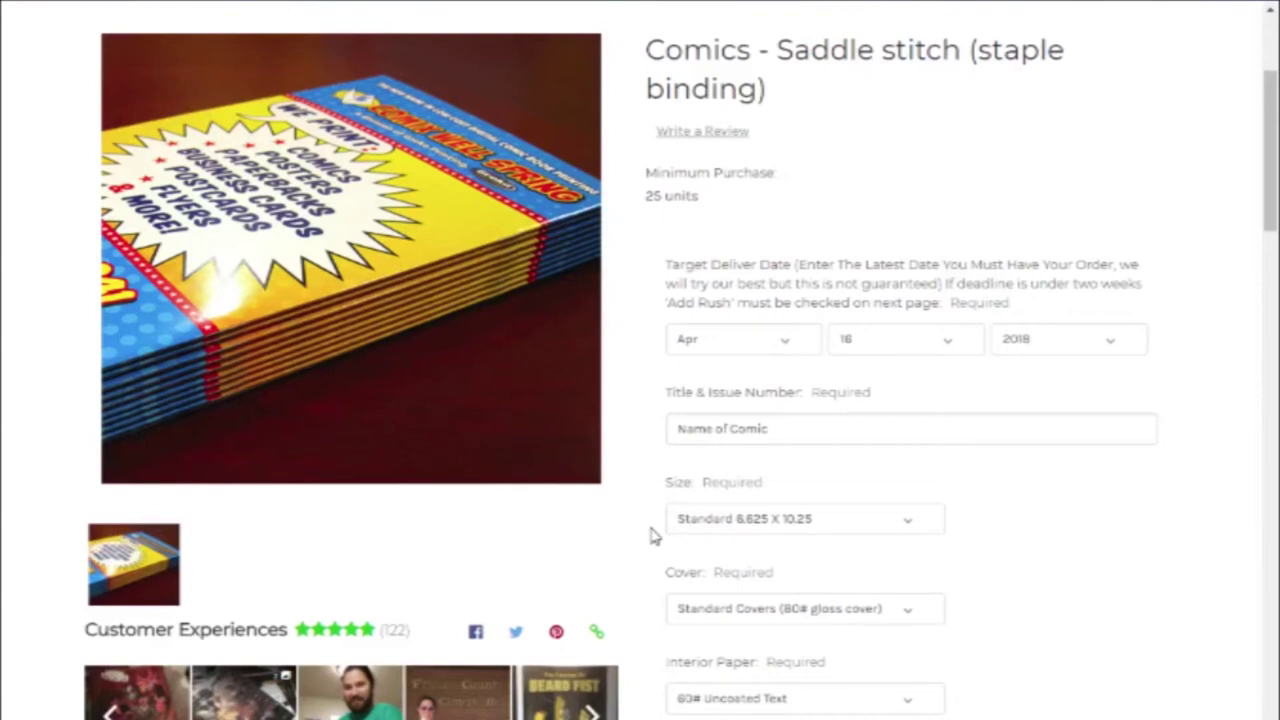
scroll(642, 535, "up", 1)
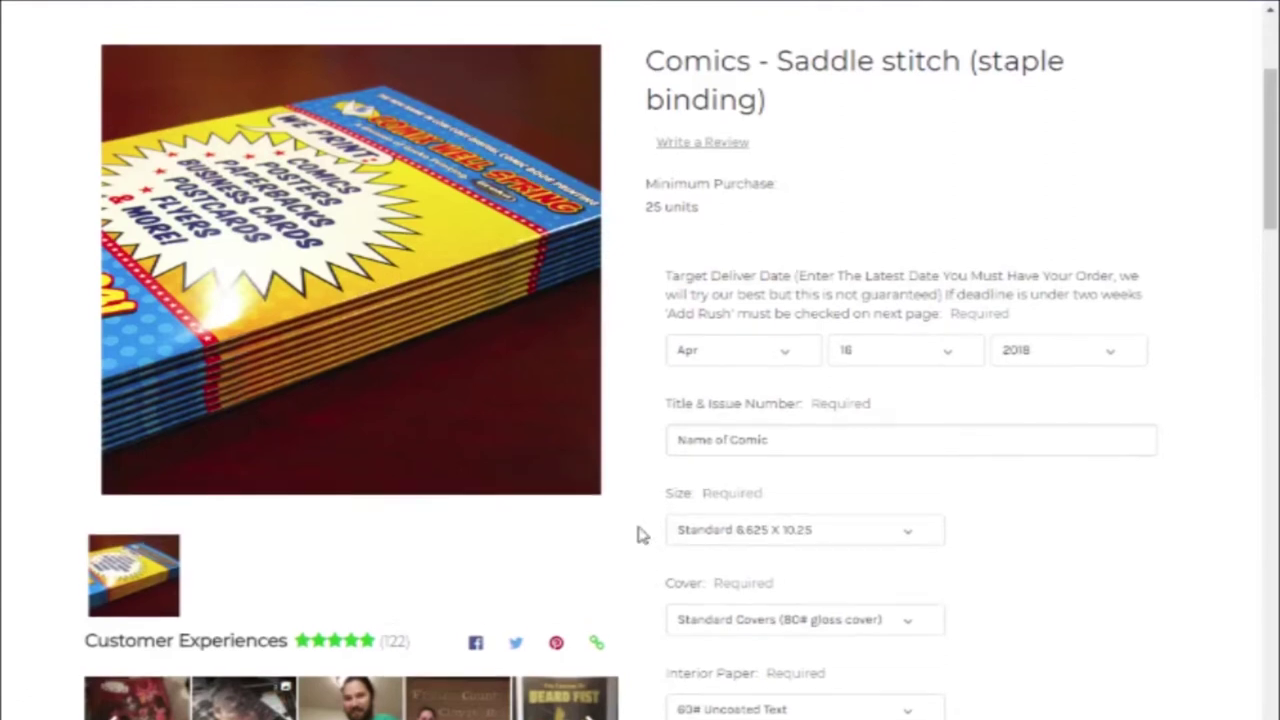
scroll(641, 530, "up", 4)
scroll(635, 550, "down", 6)
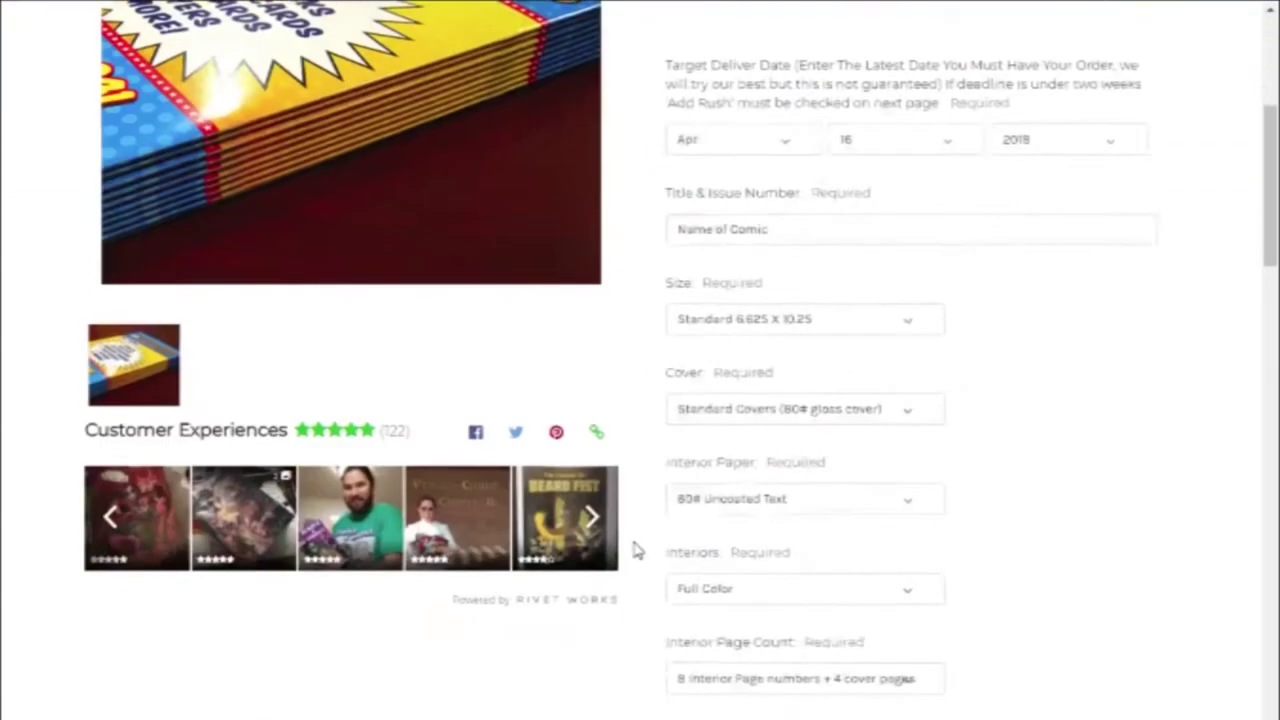
scroll(636, 548, "down", 4)
scroll(640, 543, "up", 2)
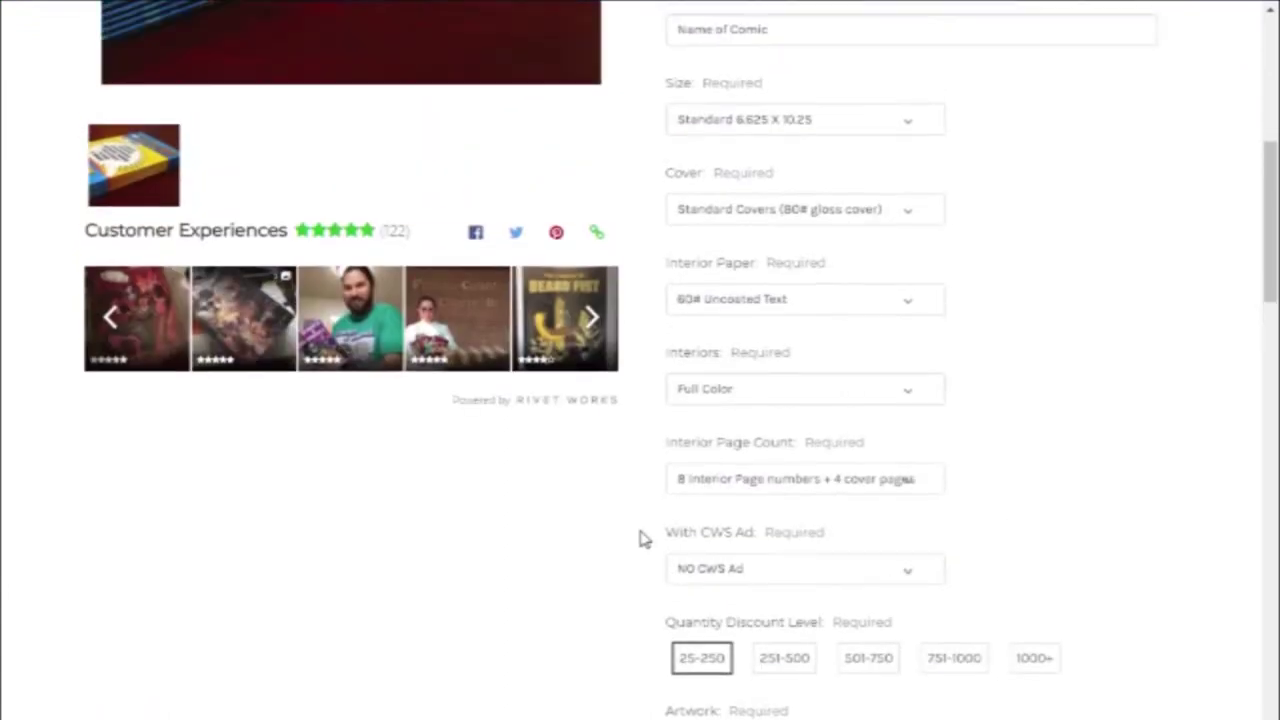
scroll(640, 529, "up", 4)
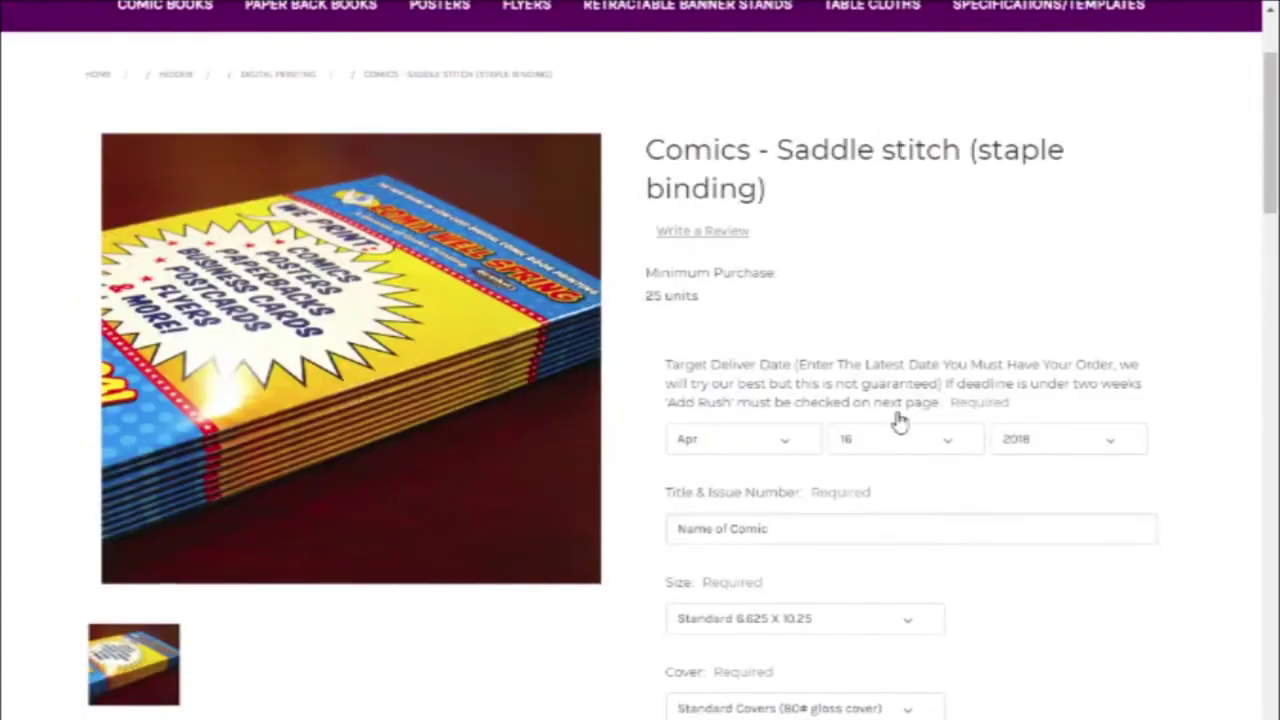
scroll(930, 327, "down", 1)
scroll(930, 327, "down", 2)
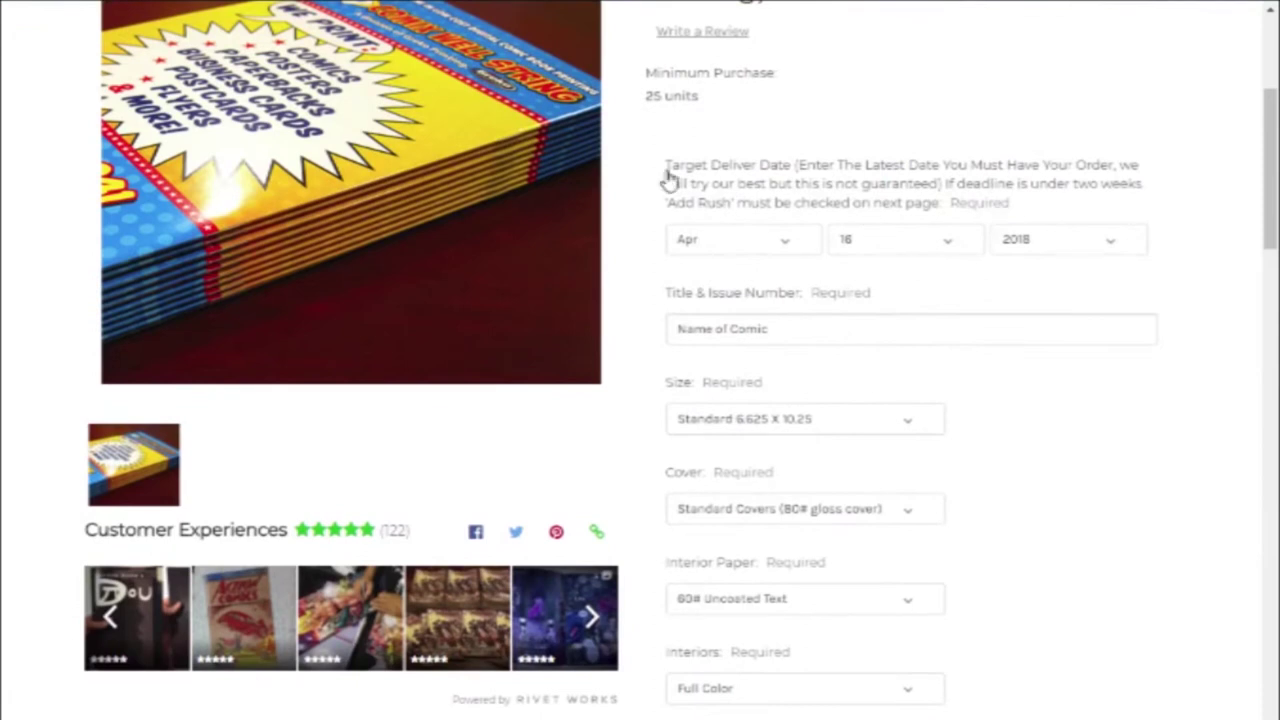
- Read the target delivery date instructions and set the delivery date to December 31
left_click_drag(666, 171, 792, 172)
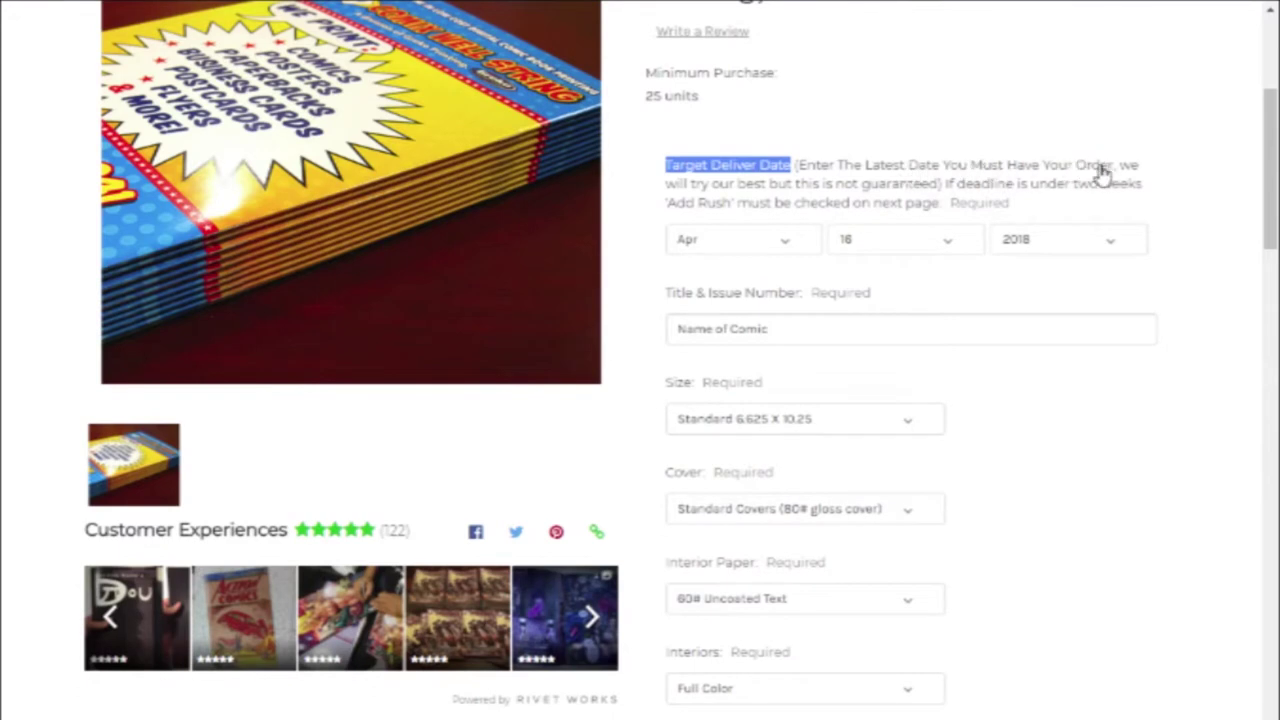
left_click(733, 193)
left_click_drag(733, 193, 966, 182)
left_click(968, 185)
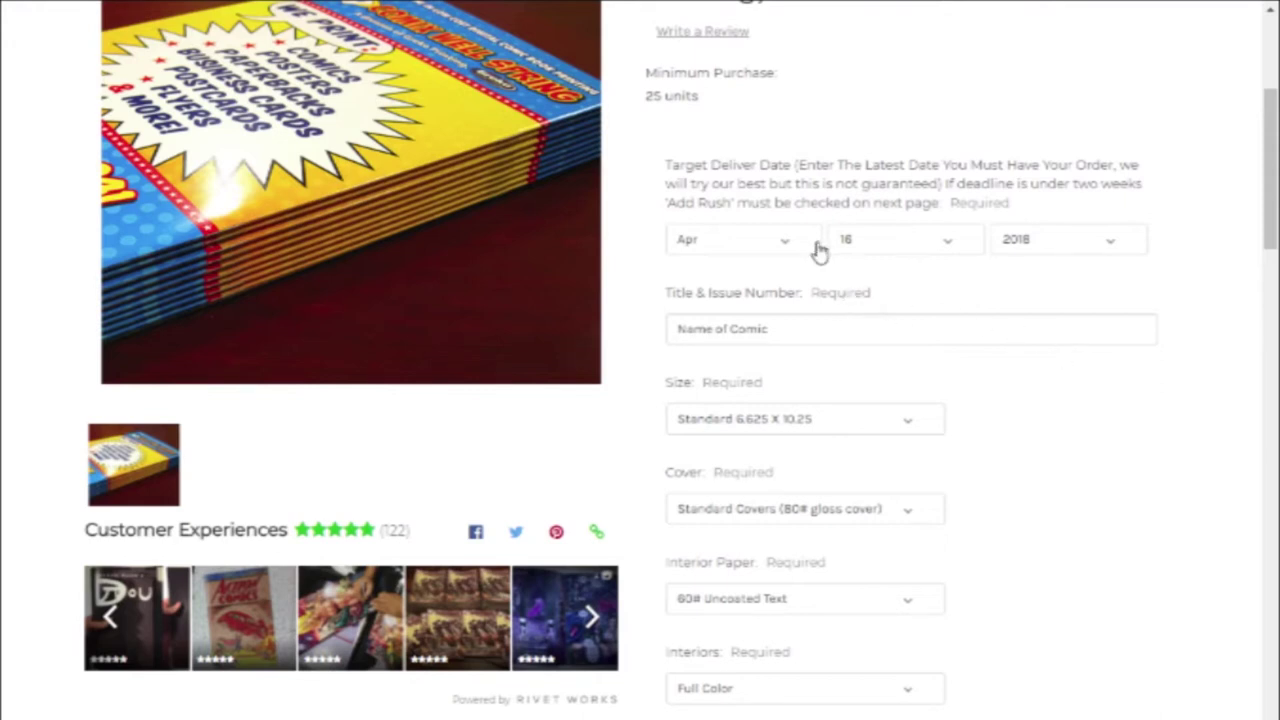
left_click(788, 256)
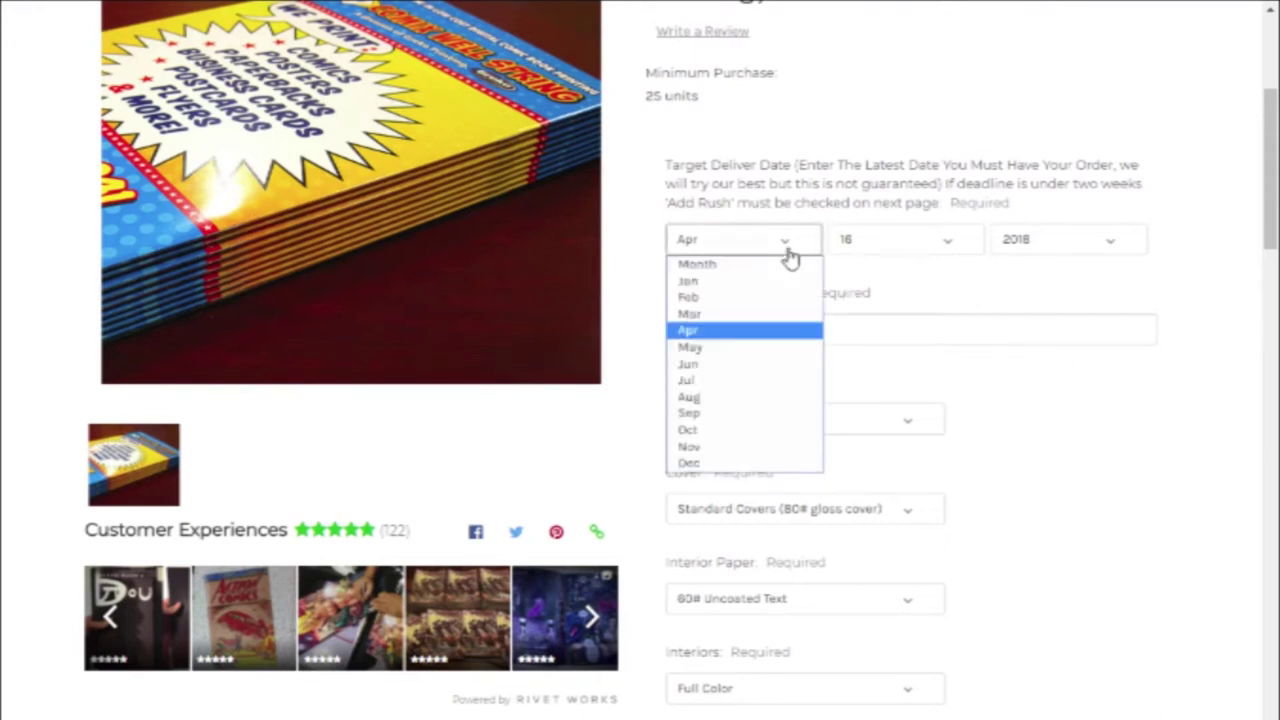
left_click(730, 460)
left_click(894, 245)
scroll(880, 520, "down", 4)
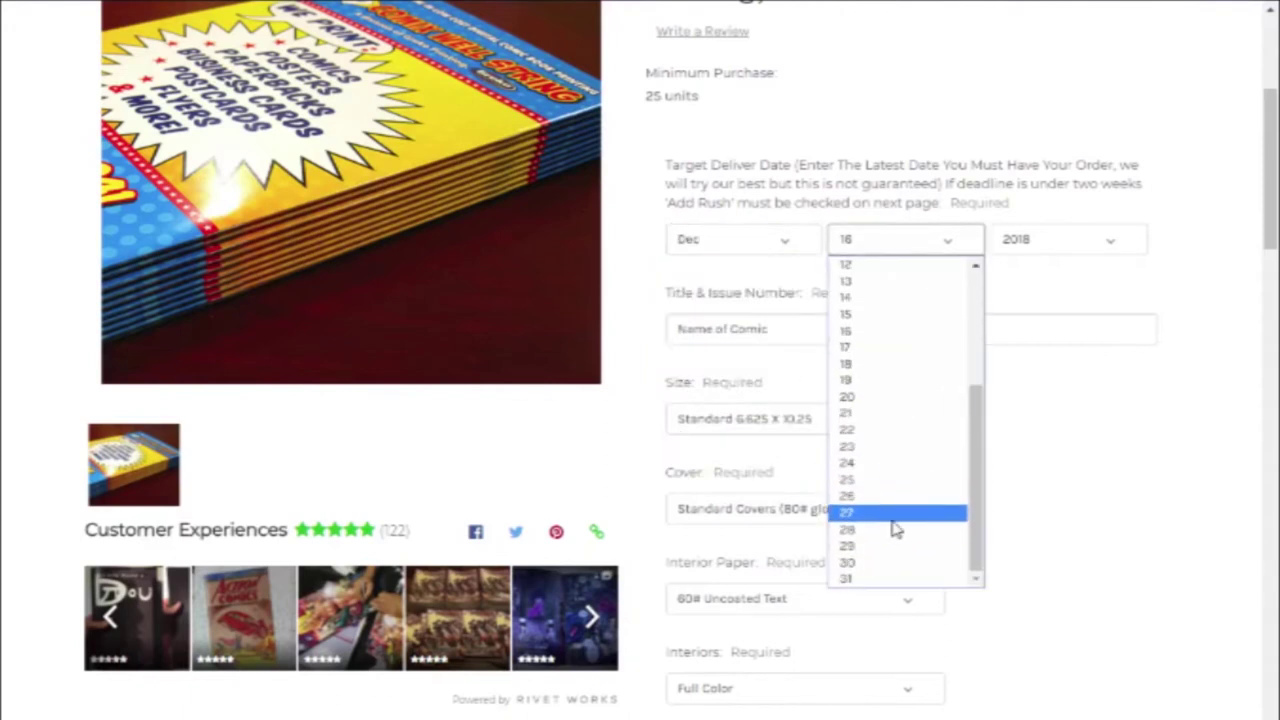
left_click(880, 581)
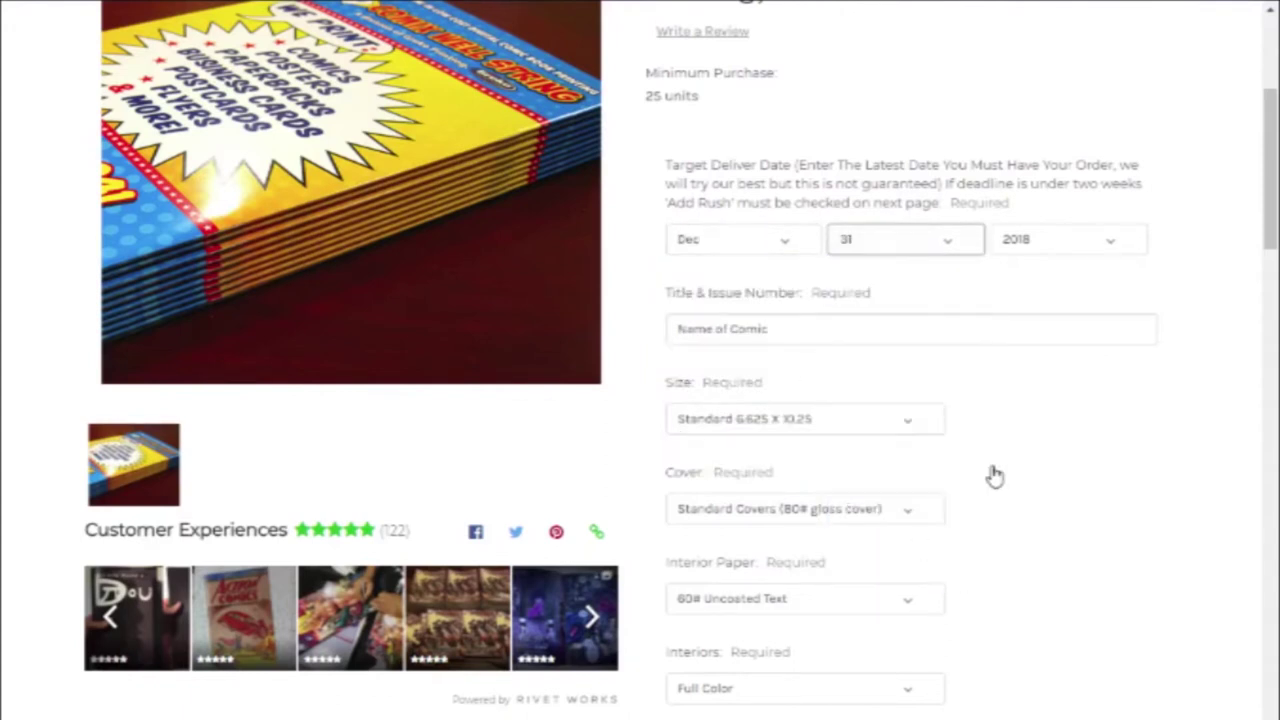
- Review the available comic sizes and set the cover to Self Covers (printed on same paper as interiors)
left_click(832, 329)
scroll(860, 335, "down", 1)
left_click(882, 322)
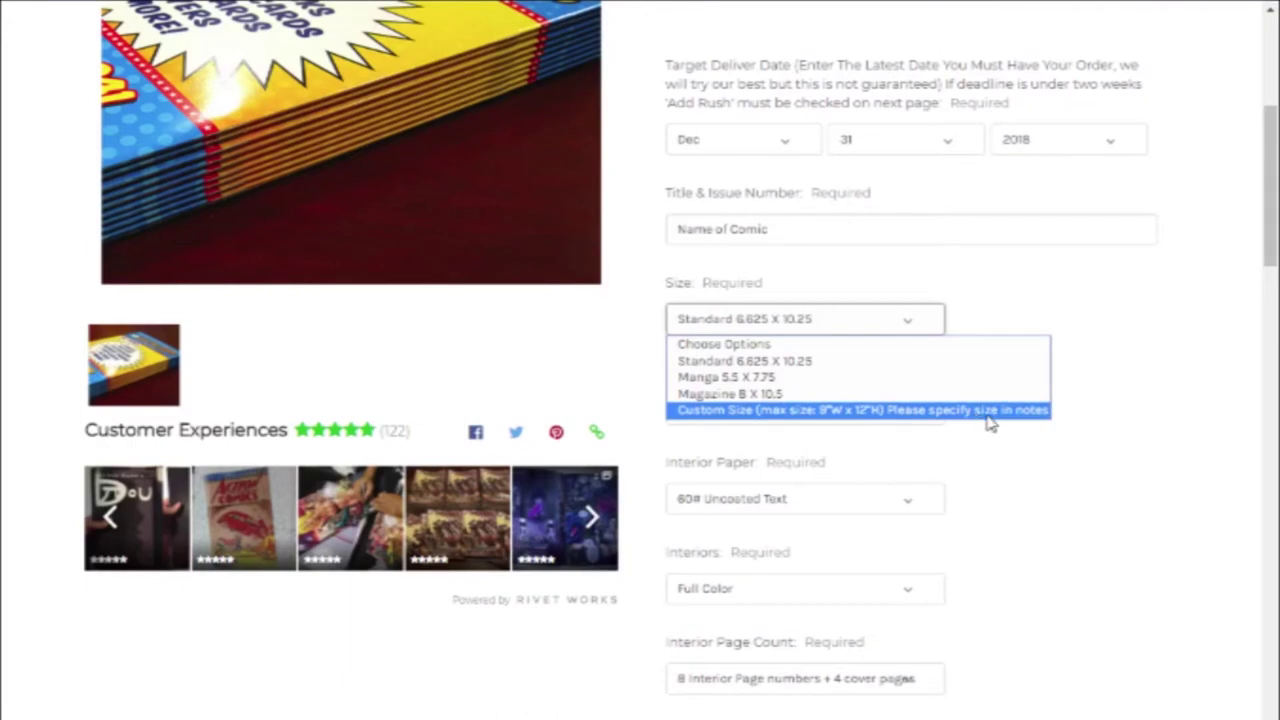
left_click(1123, 480)
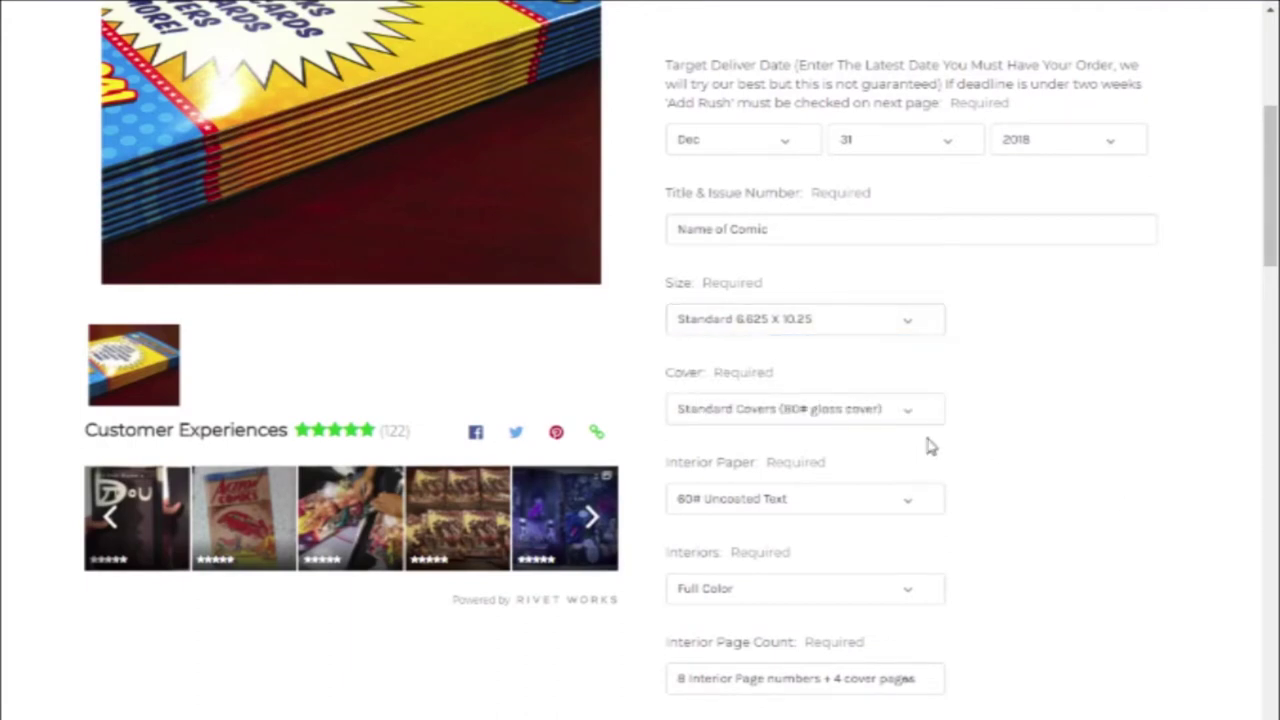
left_click(895, 412)
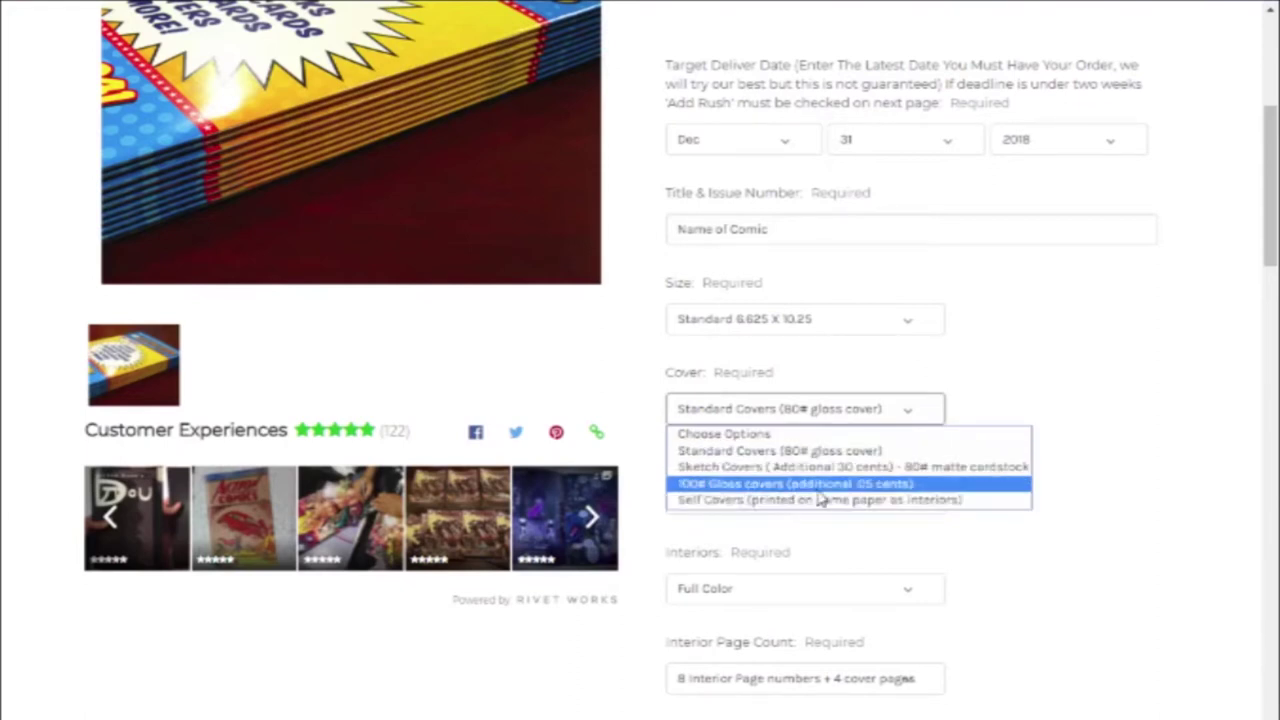
left_click(757, 502)
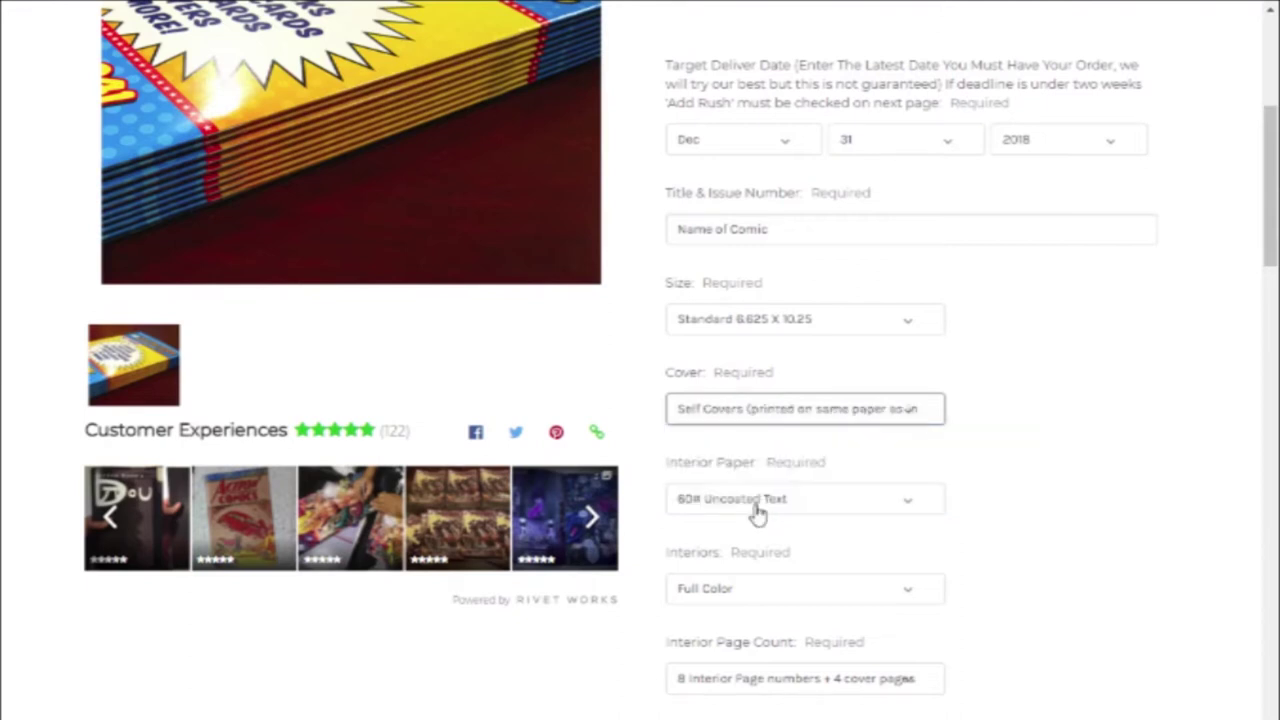
- Review the available interior paper types and the interior color options
left_click(934, 515)
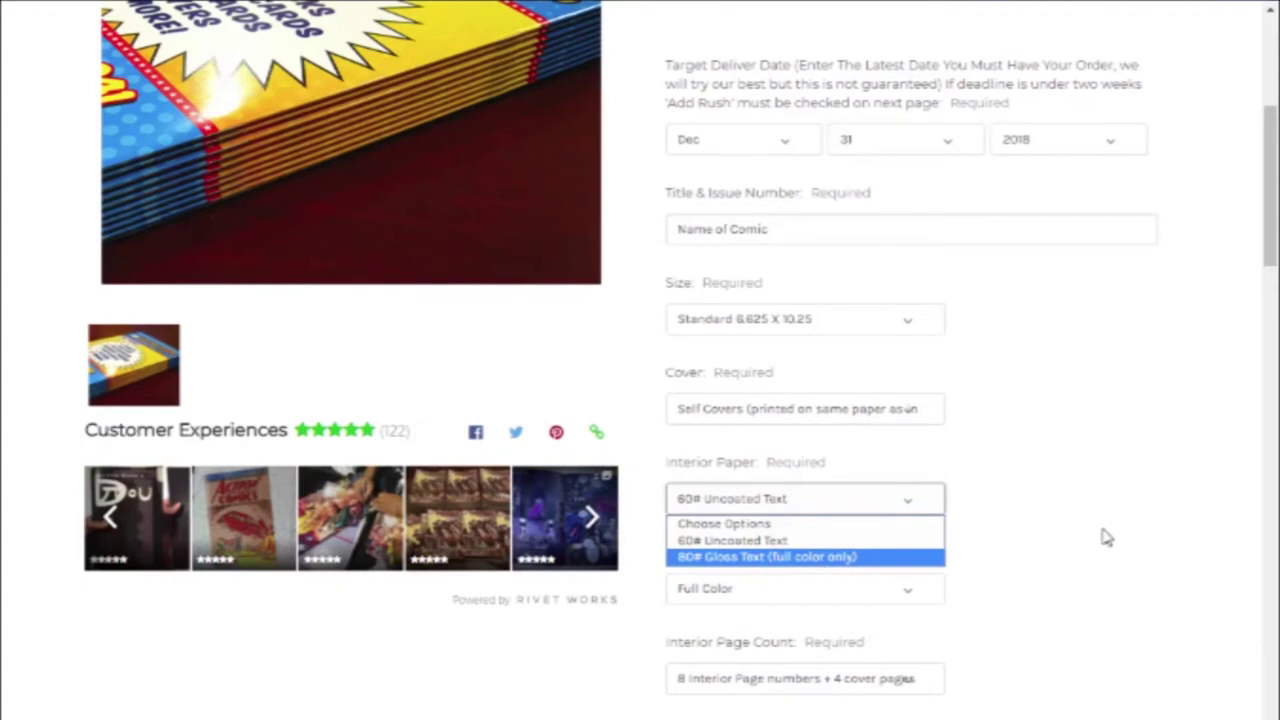
scroll(1105, 537, "down", 1)
left_click(912, 498)
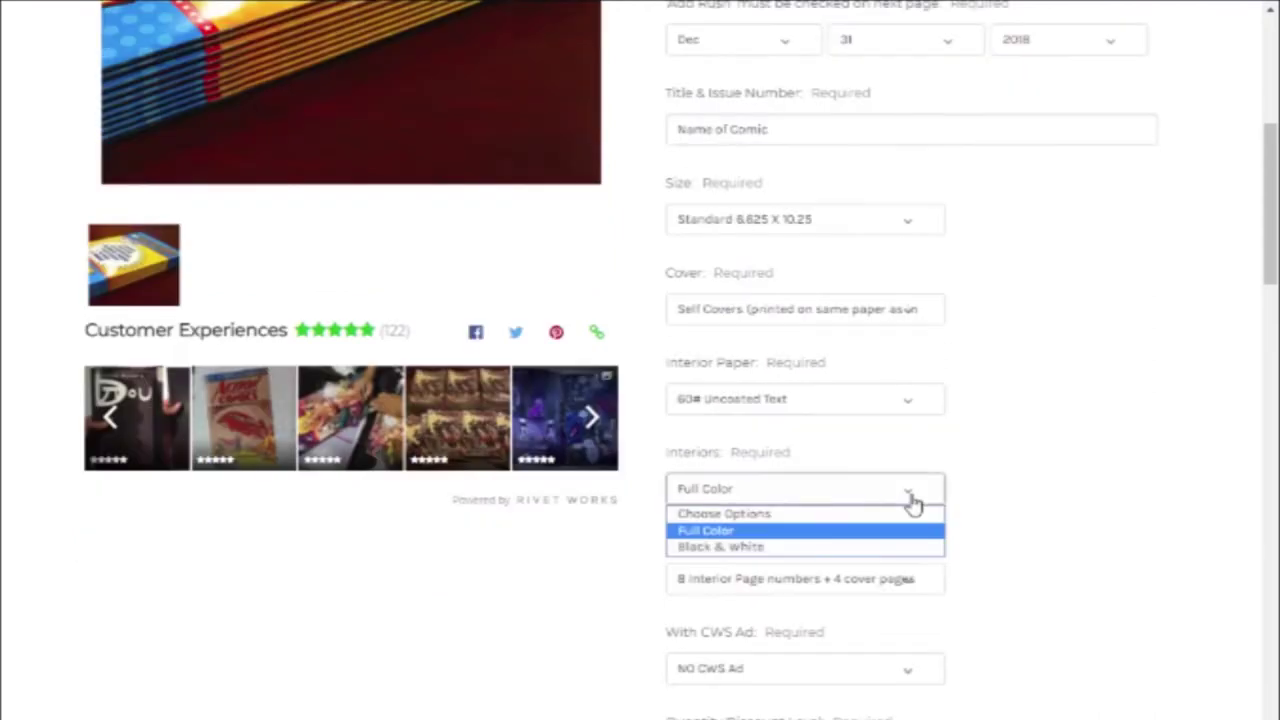
left_click(1055, 508)
scroll(940, 530, "down", 2)
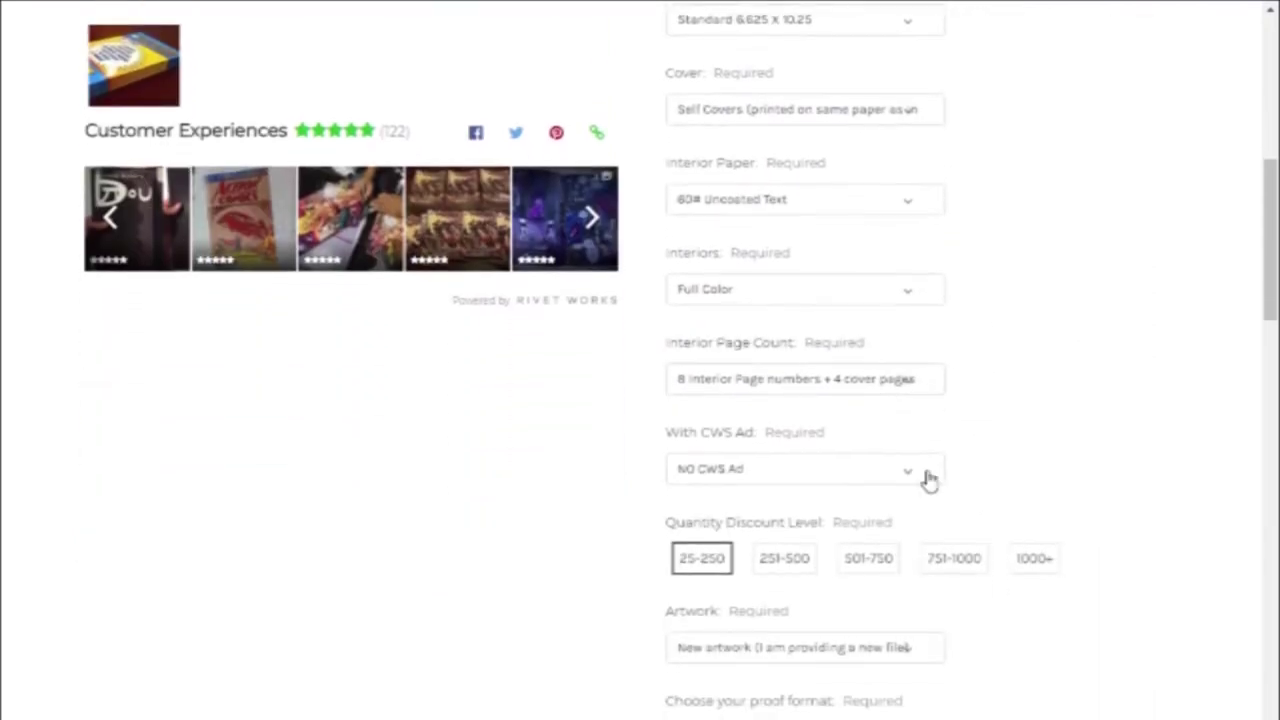
- Review the interior page count choices and the CWS ad placement options
left_click(881, 386)
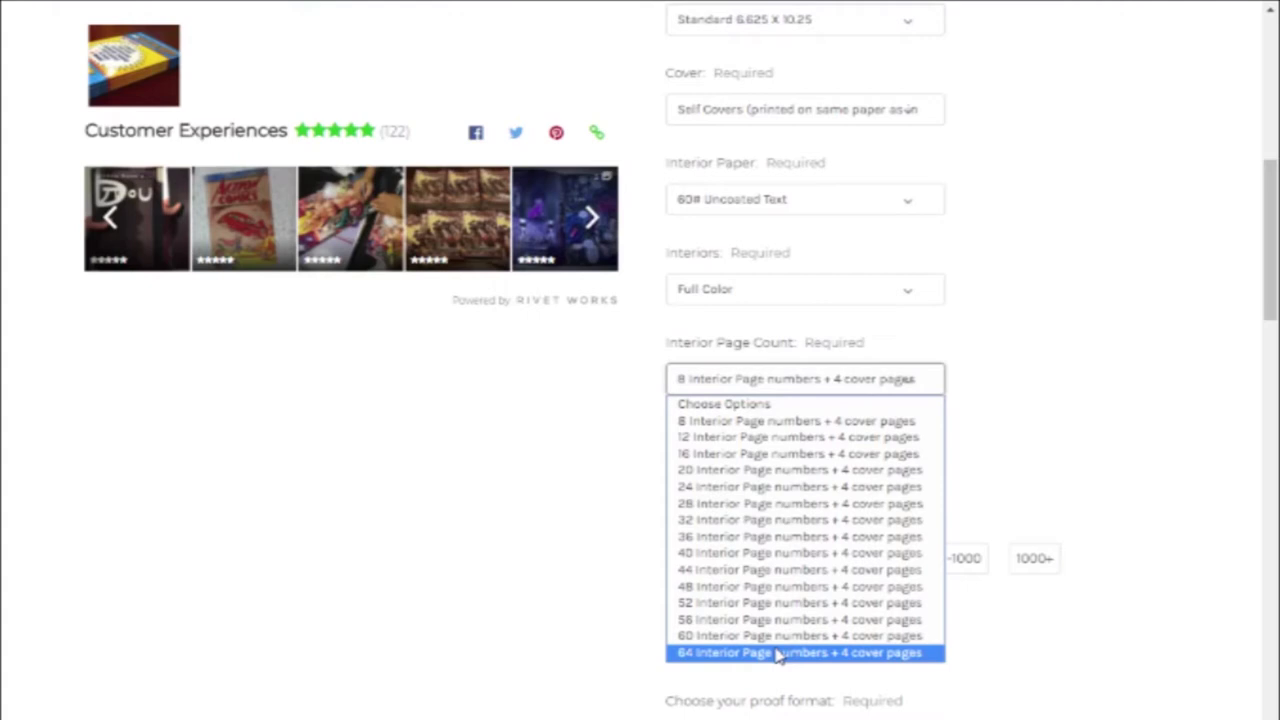
left_click(1063, 454)
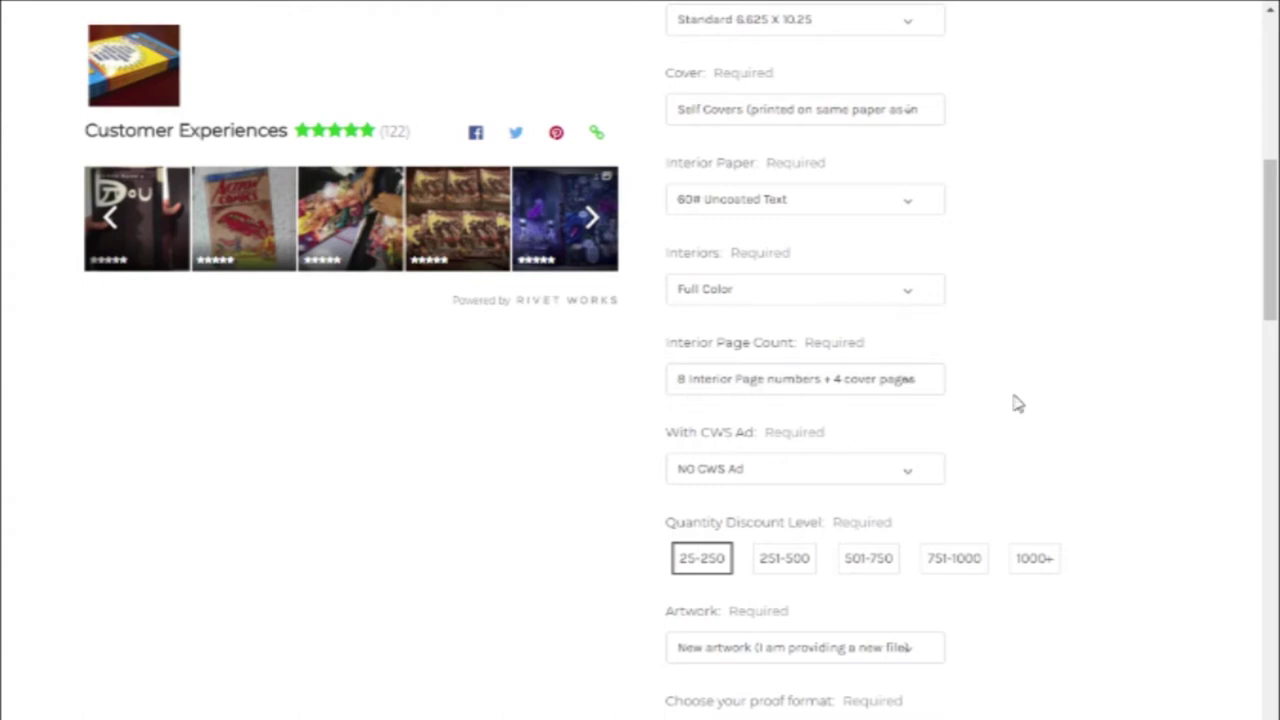
left_click(856, 477)
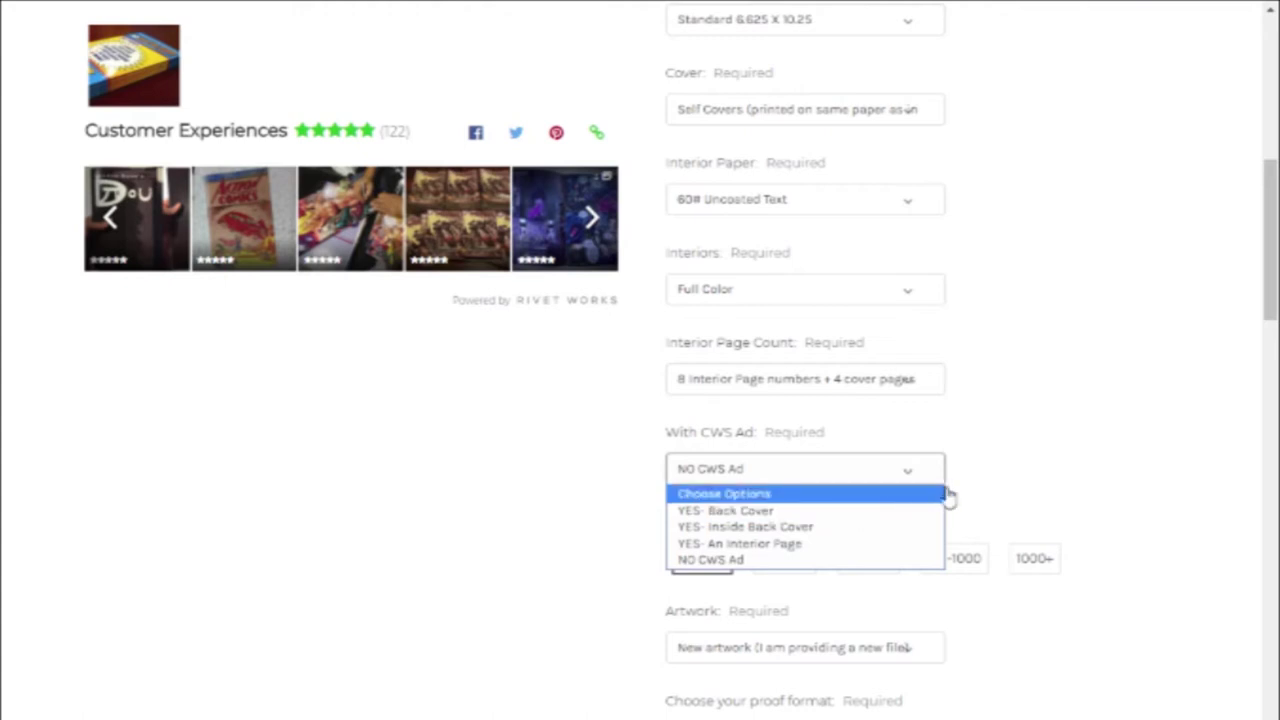
left_click(991, 449)
scroll(773, 462, "down", 1)
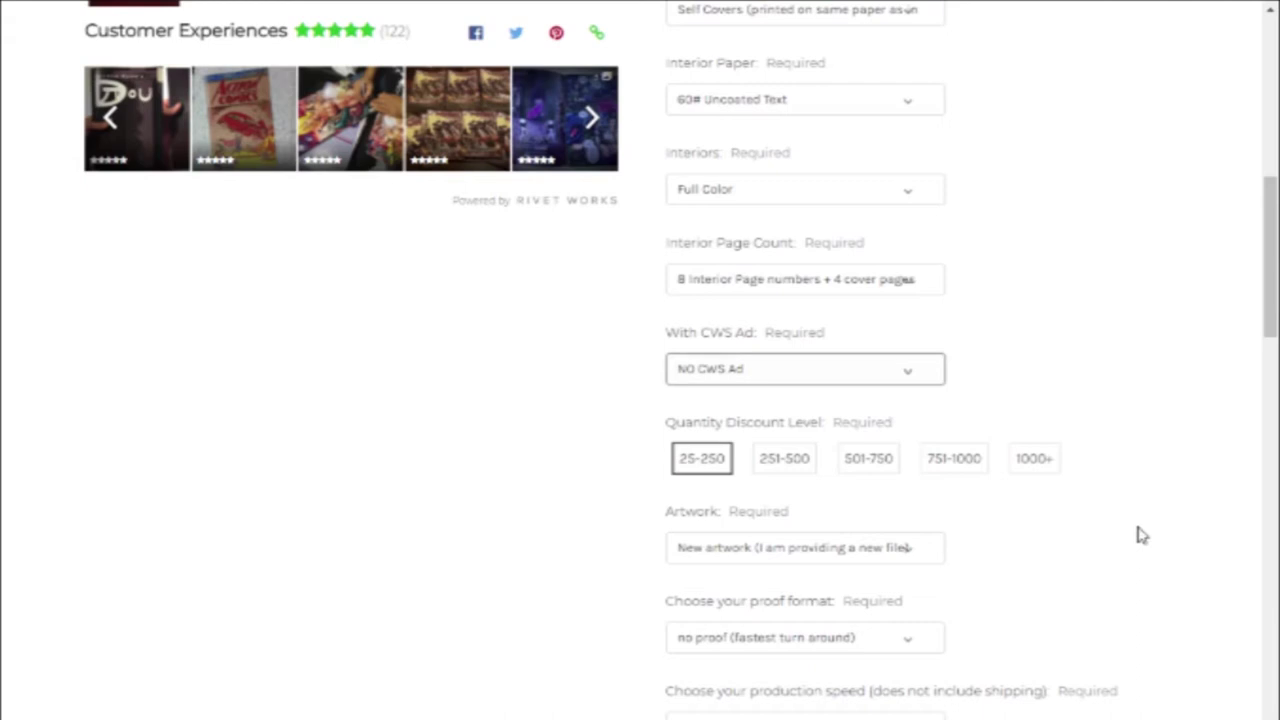
scroll(1140, 540, "down", 1)
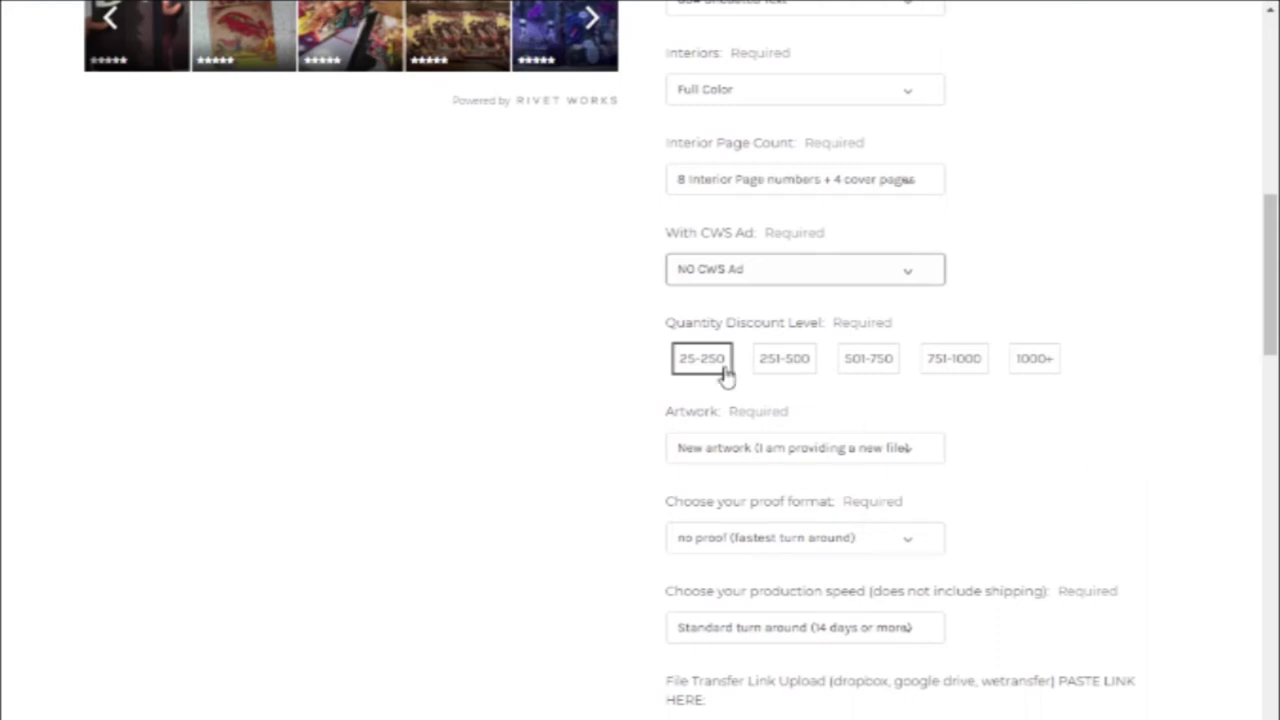
- Try the quantity discount levels from 251-500 up to 1000+, and return the selection to 25-250
left_click(805, 366)
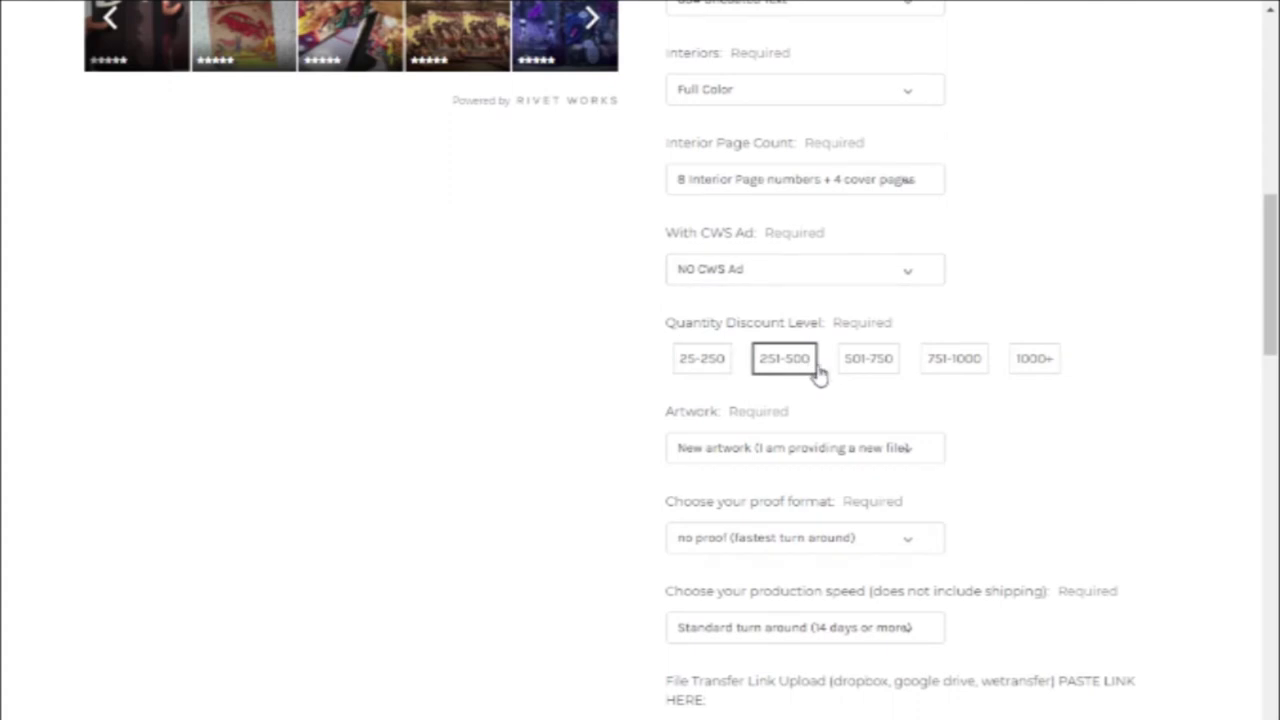
left_click(868, 366)
left_click(955, 366)
left_click(1018, 366)
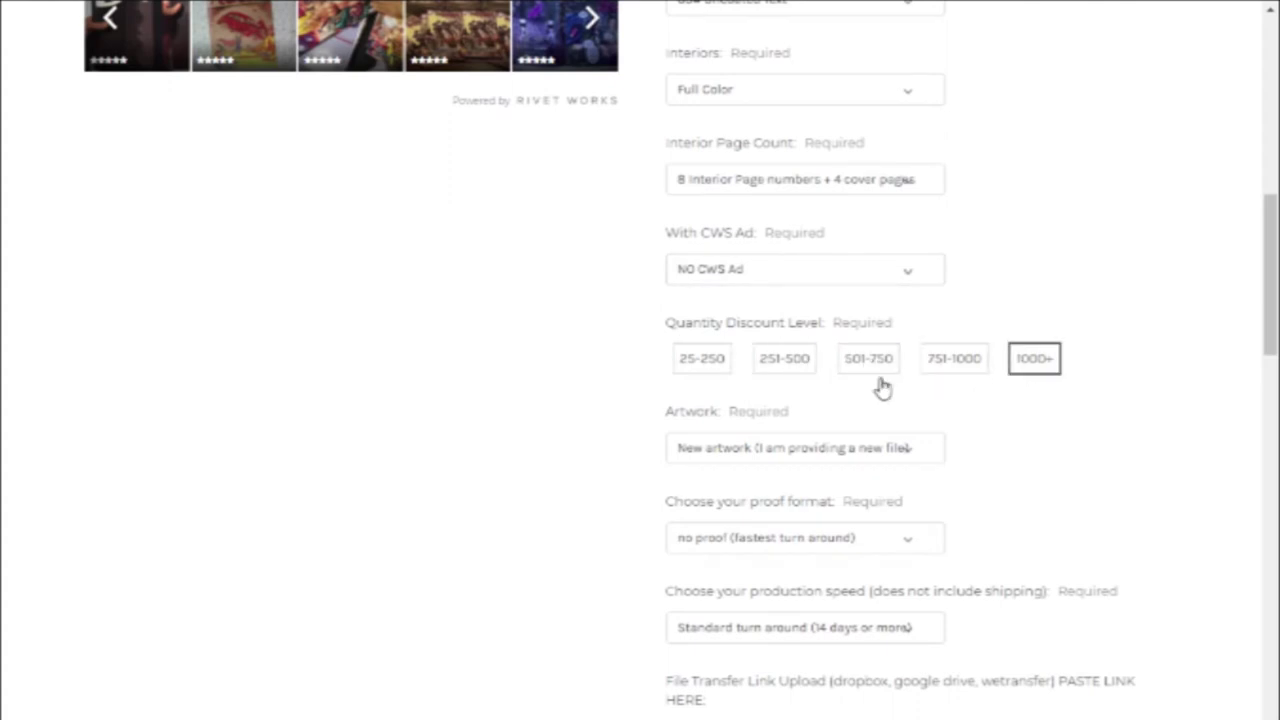
left_click(952, 368)
left_click(723, 368)
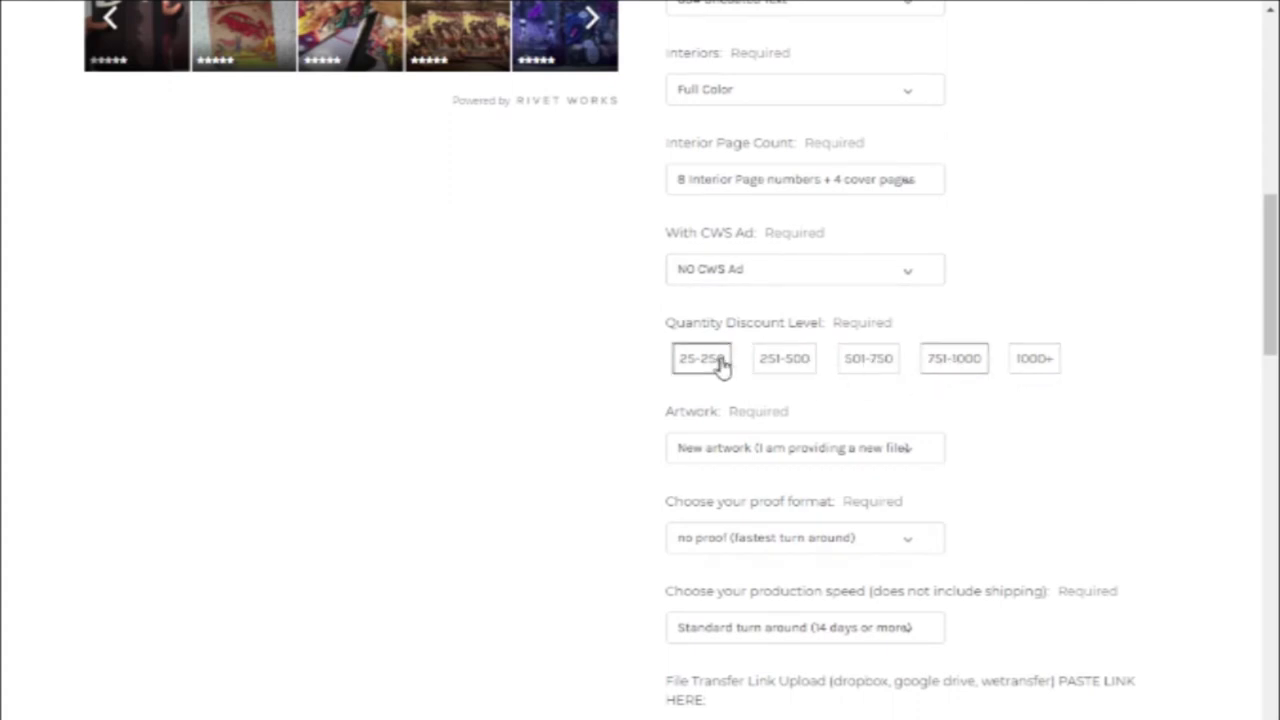
left_click_drag(800, 323, 1090, 372)
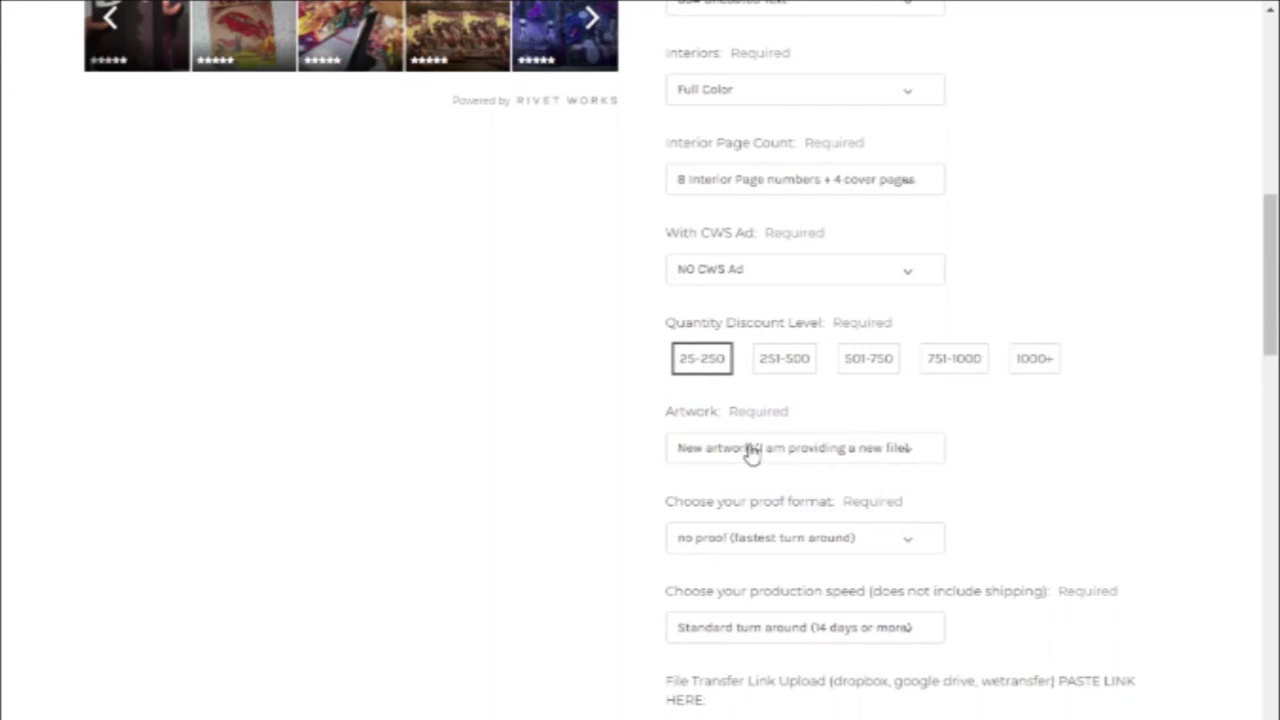
- Review the artwork choices for providing a new file or making an exact reorder
scroll(749, 449, "down", 1)
left_click(749, 448)
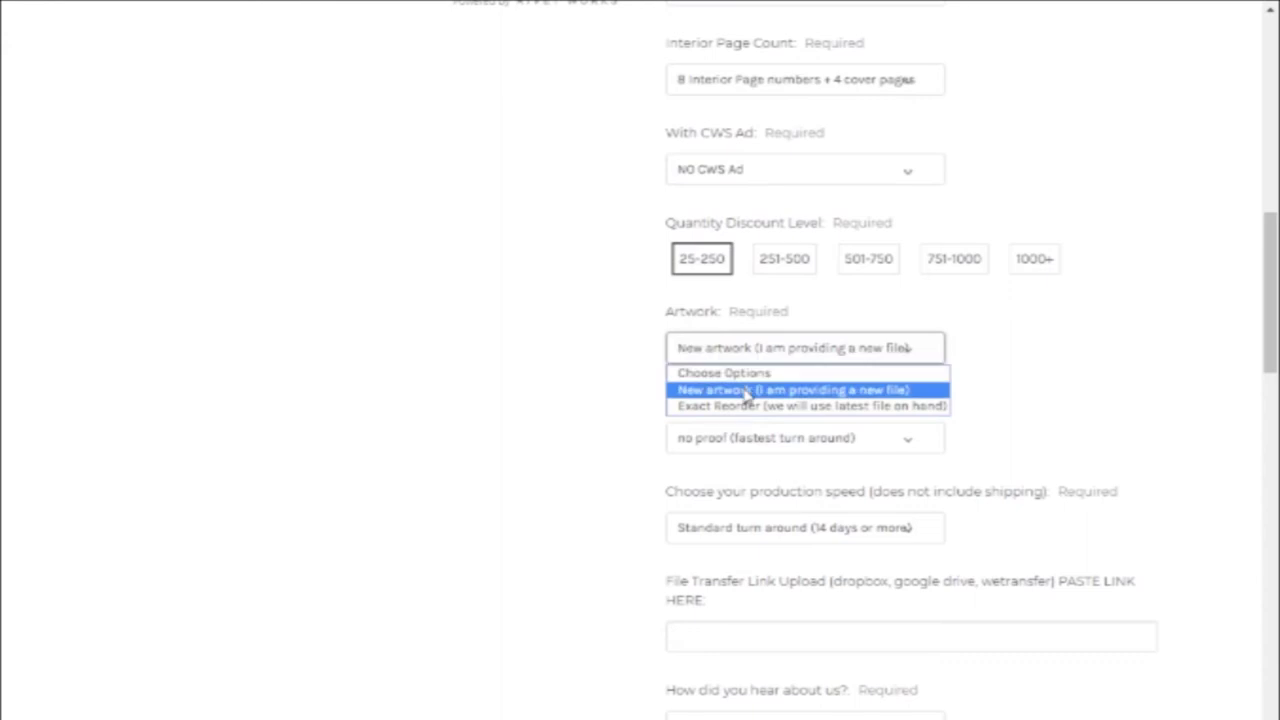
left_click(1114, 352)
scroll(506, 451, "down", 1)
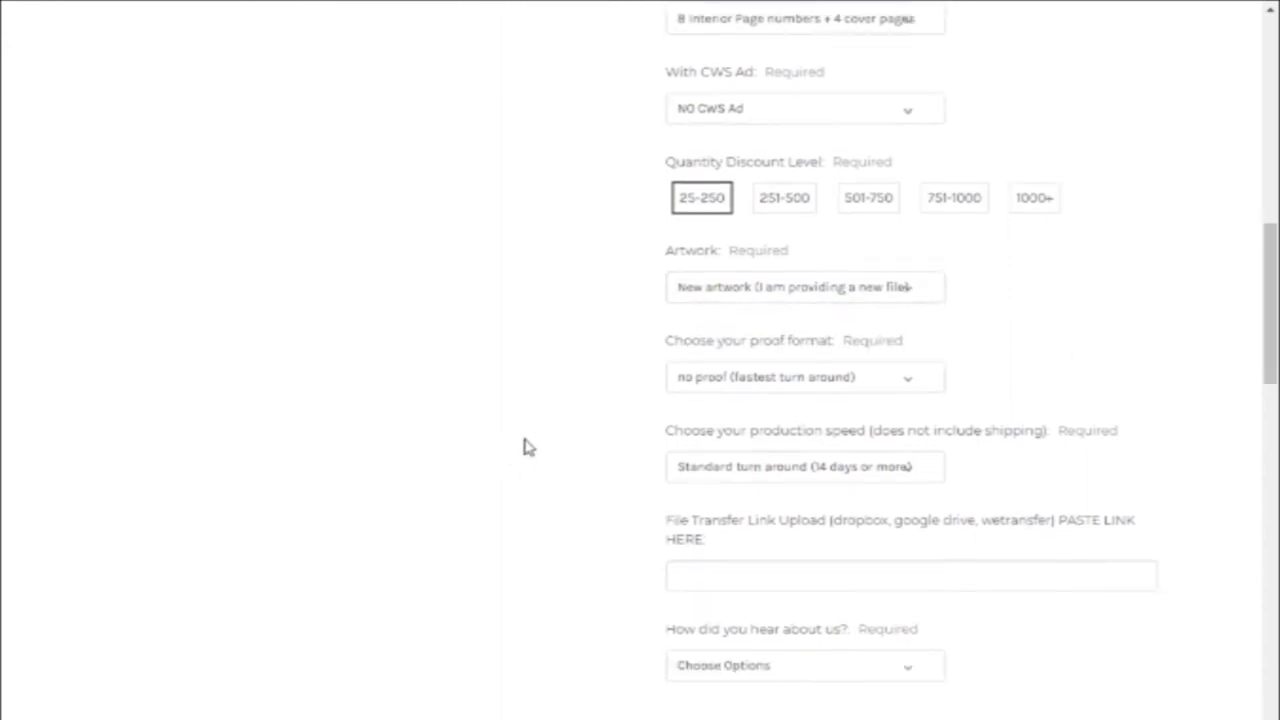
- Review the proof format options and the production speed choices, keeping no proof and the standard turnaround
left_click(775, 340)
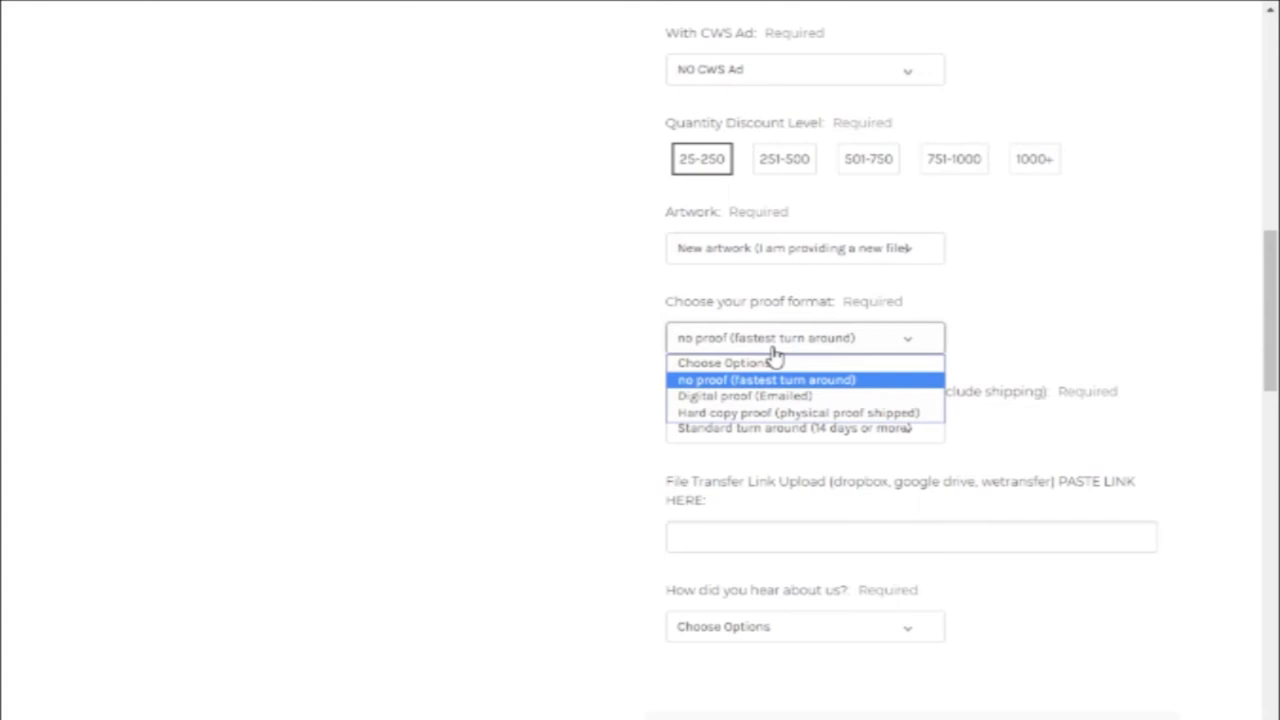
left_click(767, 380)
left_click(890, 432)
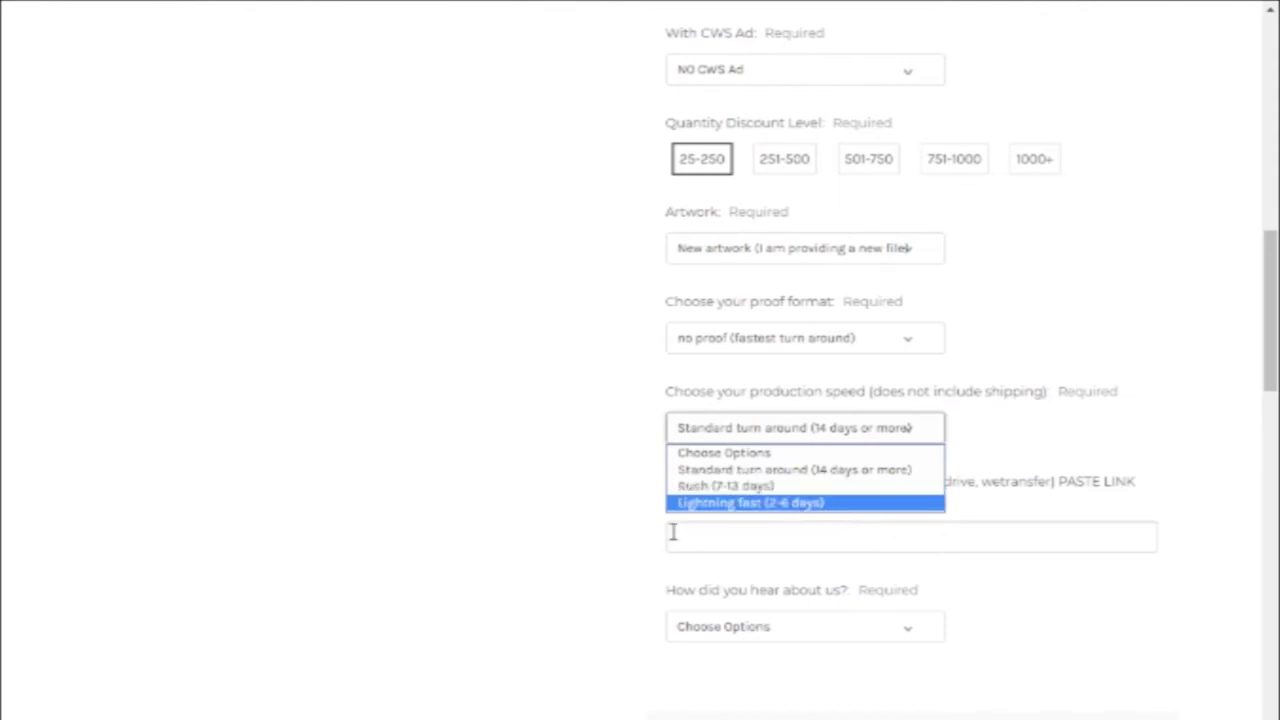
left_click(612, 490)
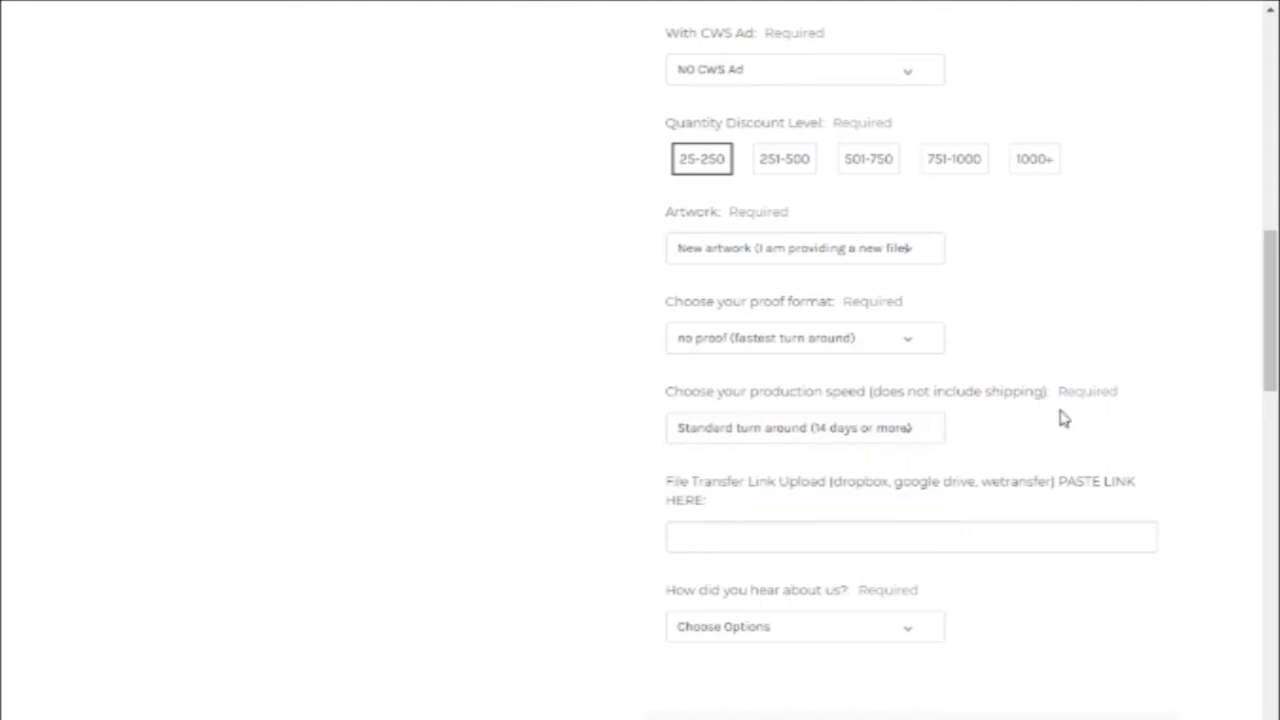
- Try Returning Customer, Facebook, Google and A friend (referral) as answers to how you heard about the company
scroll(880, 560, "down", 1)
left_click(885, 527)
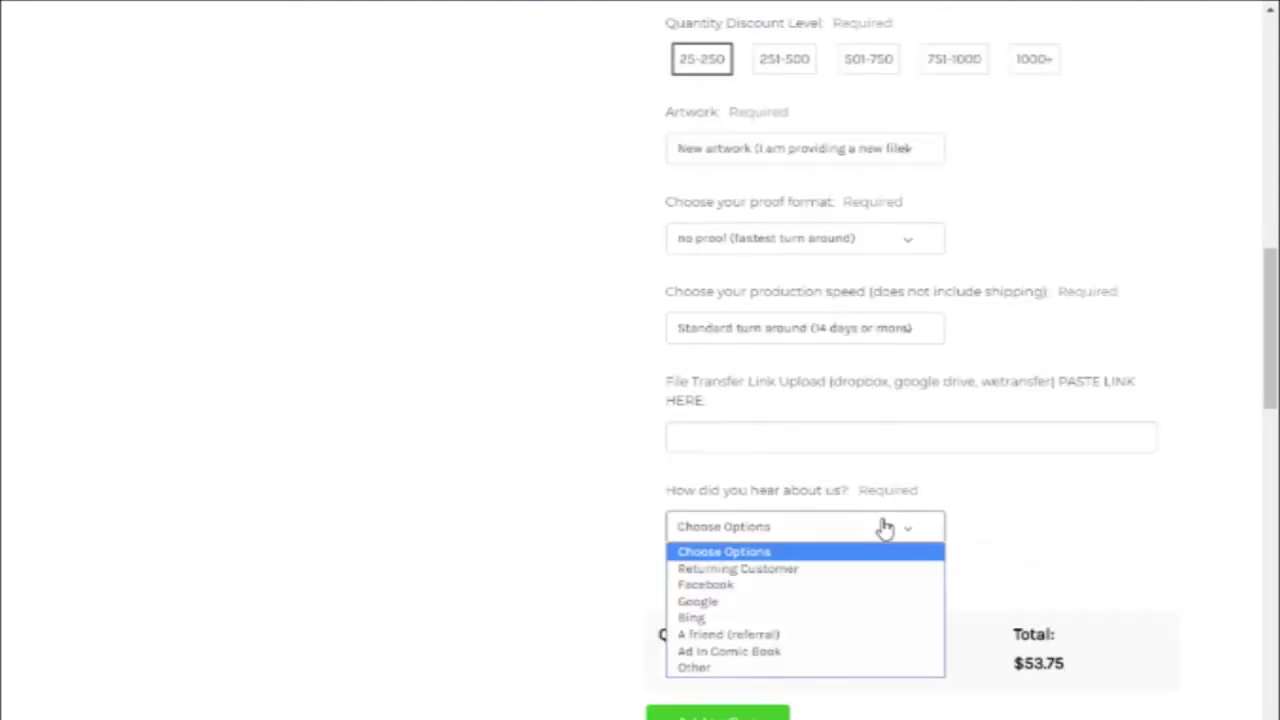
left_click(757, 569)
left_click(837, 529)
left_click(768, 584)
left_click(766, 531)
left_click(763, 601)
left_click(776, 532)
left_click(765, 634)
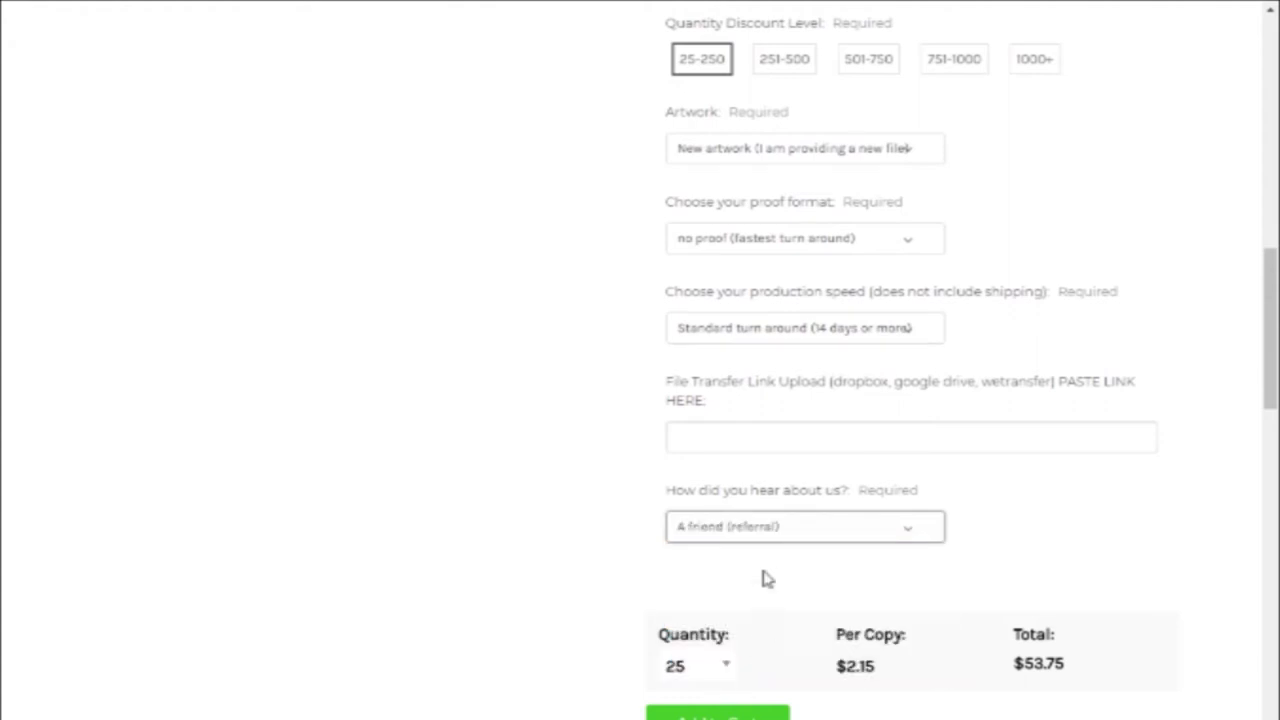
- Try Ad In Comic Book as the referral source, and reset the answer to Choose Options
scroll(1027, 538, "down", 1)
scroll(950, 540, "down", 3)
scroll(866, 554, "down", 4)
scroll(840, 600, "up", 4)
scroll(830, 615, "up", 1)
left_click(848, 228)
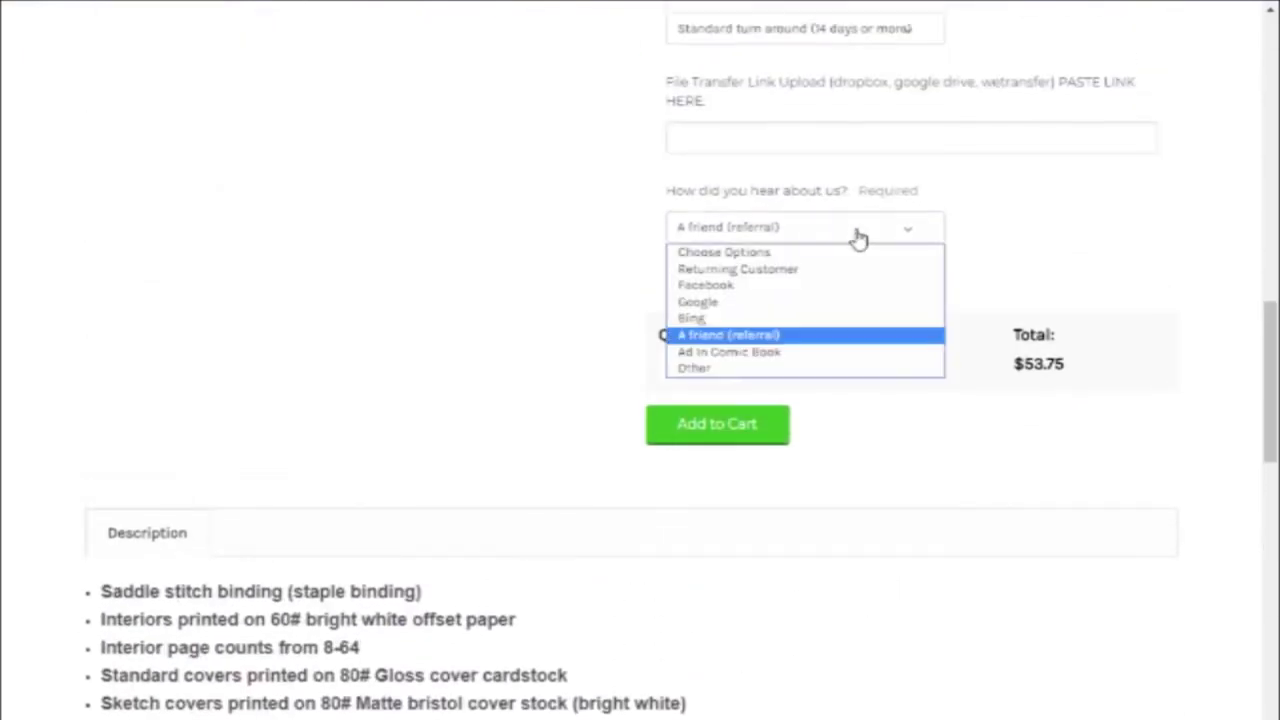
left_click(768, 352)
left_click(916, 231)
left_click(789, 253)
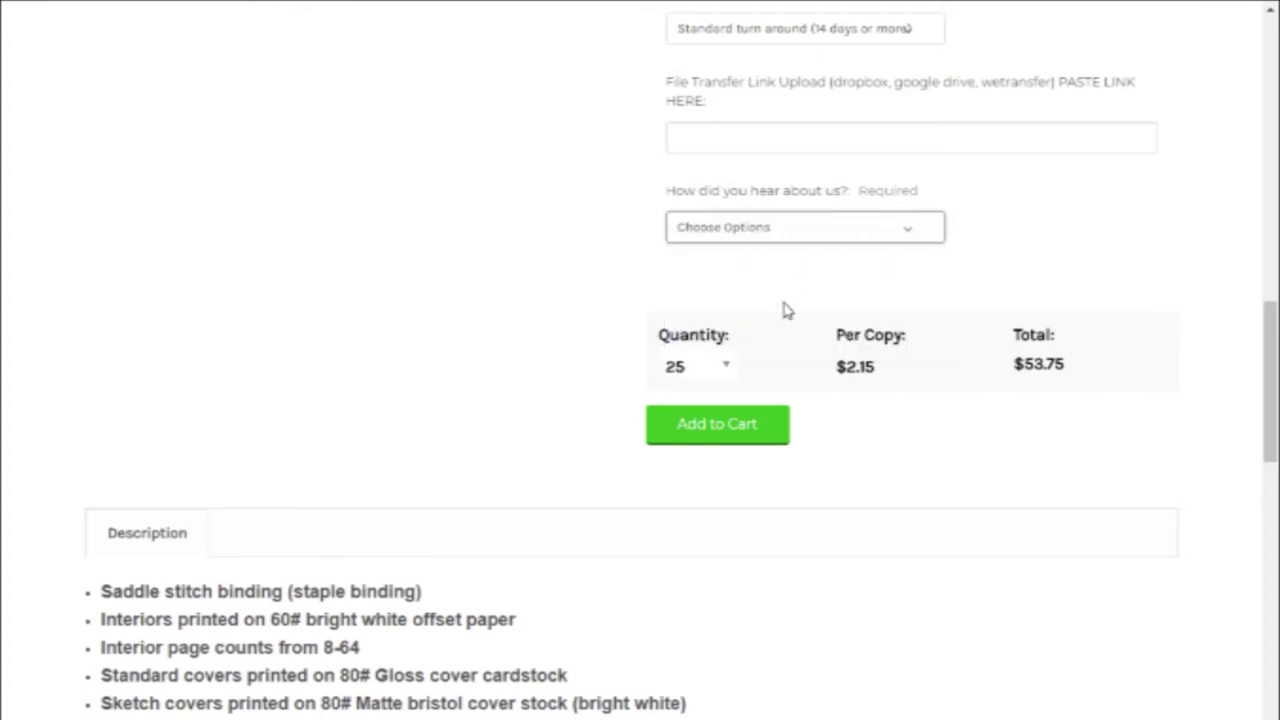
left_click(545, 302)
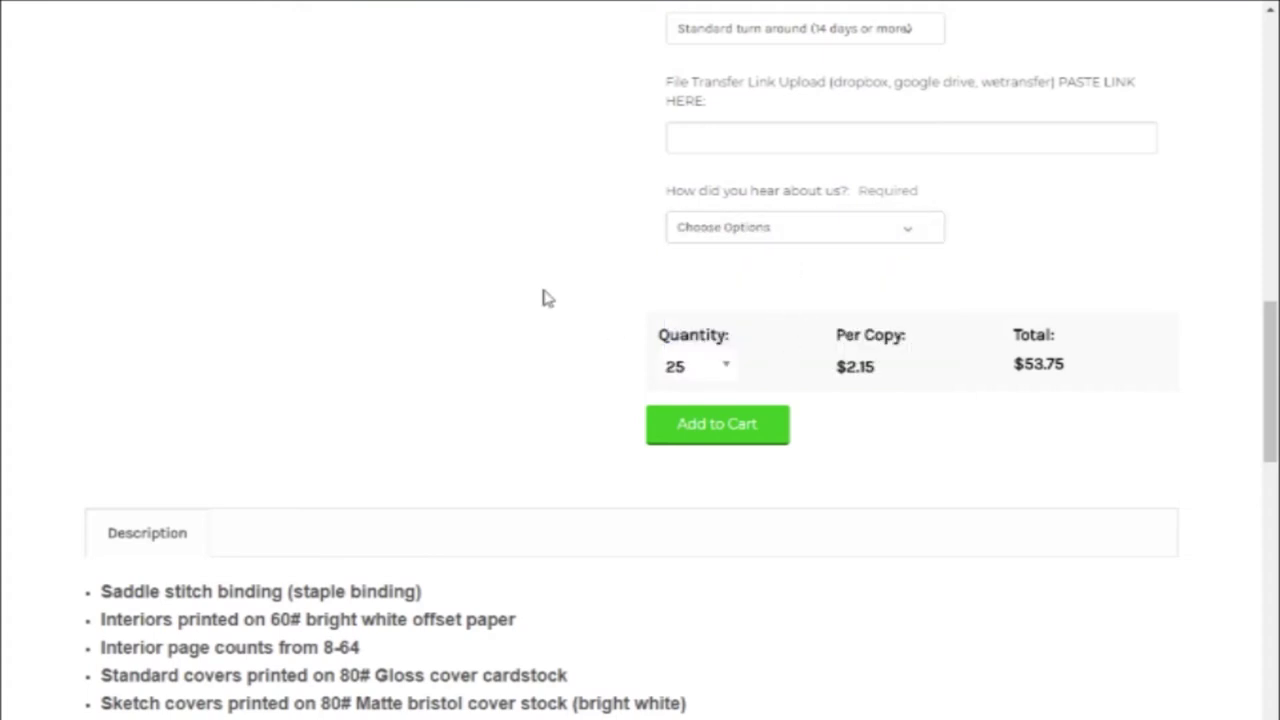
- Look over the whole configured comic order, including its price per copy and its total
scroll(545, 289, "up", 15)
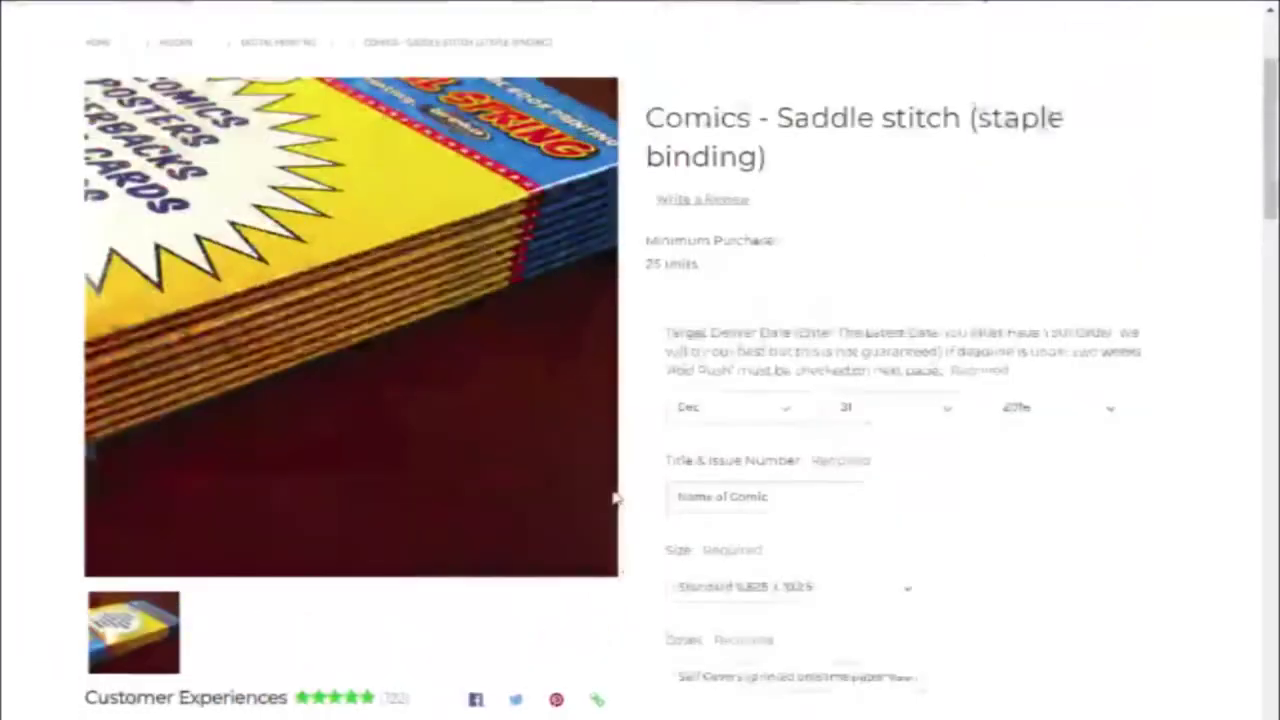
scroll(624, 420, "up", 2)
scroll(209, 528, "down", 7)
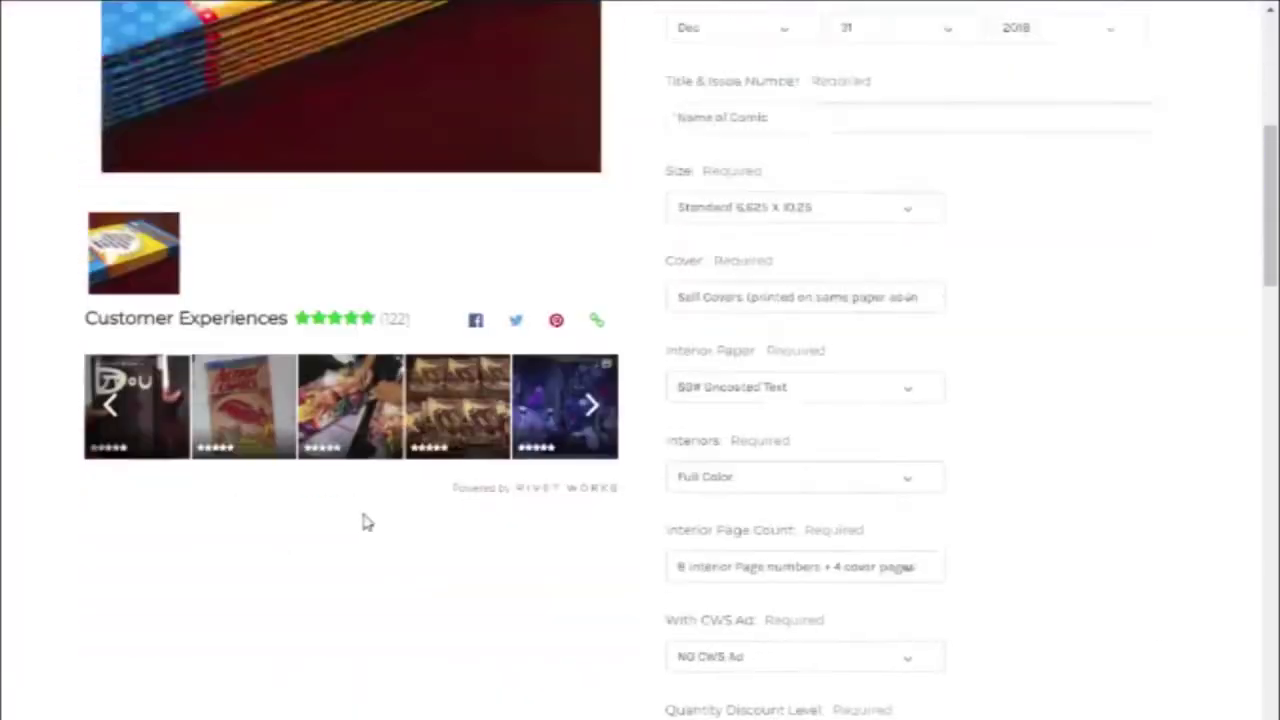
scroll(620, 320, "up", 4)
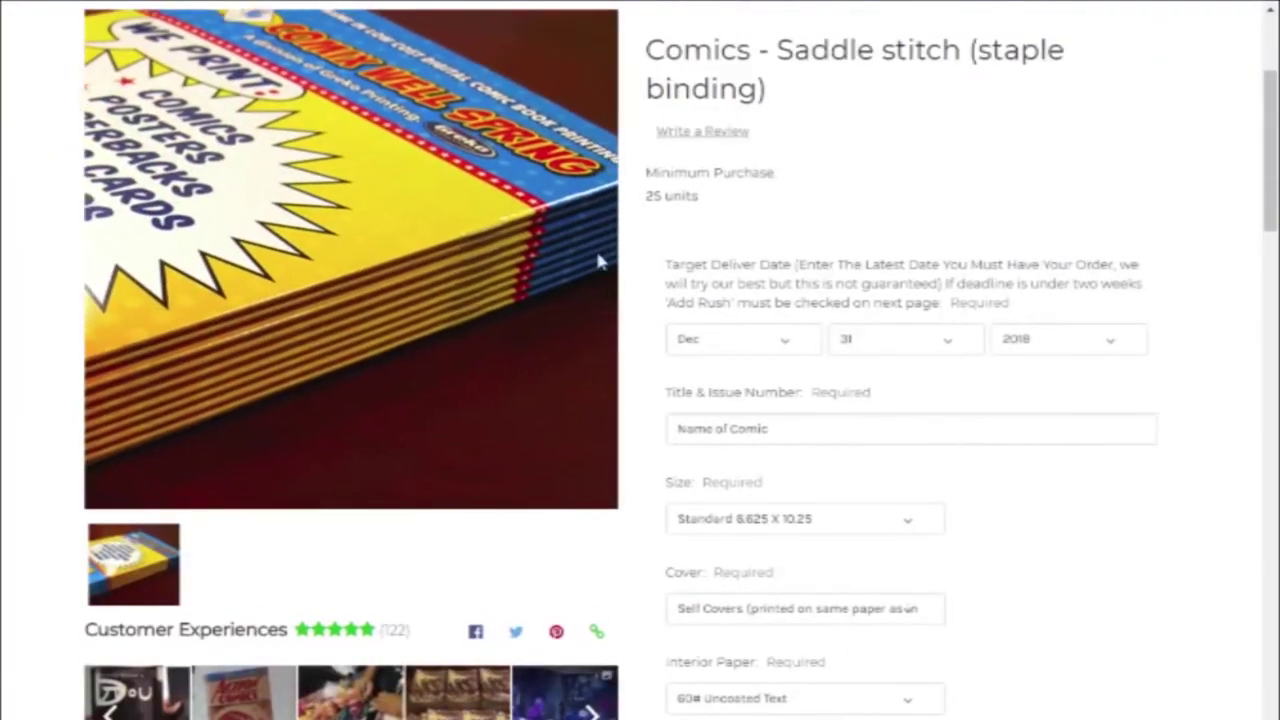
scroll(648, 440, "down", 9)
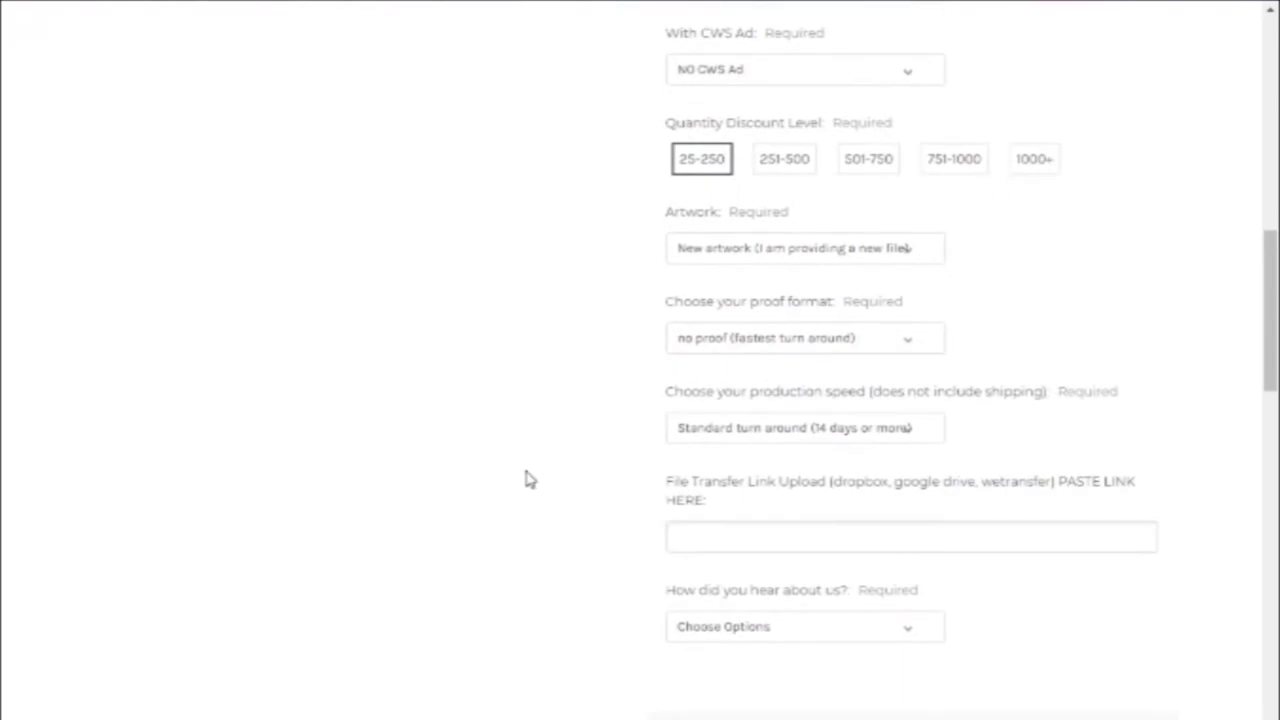
scroll(530, 470, "down", 3)
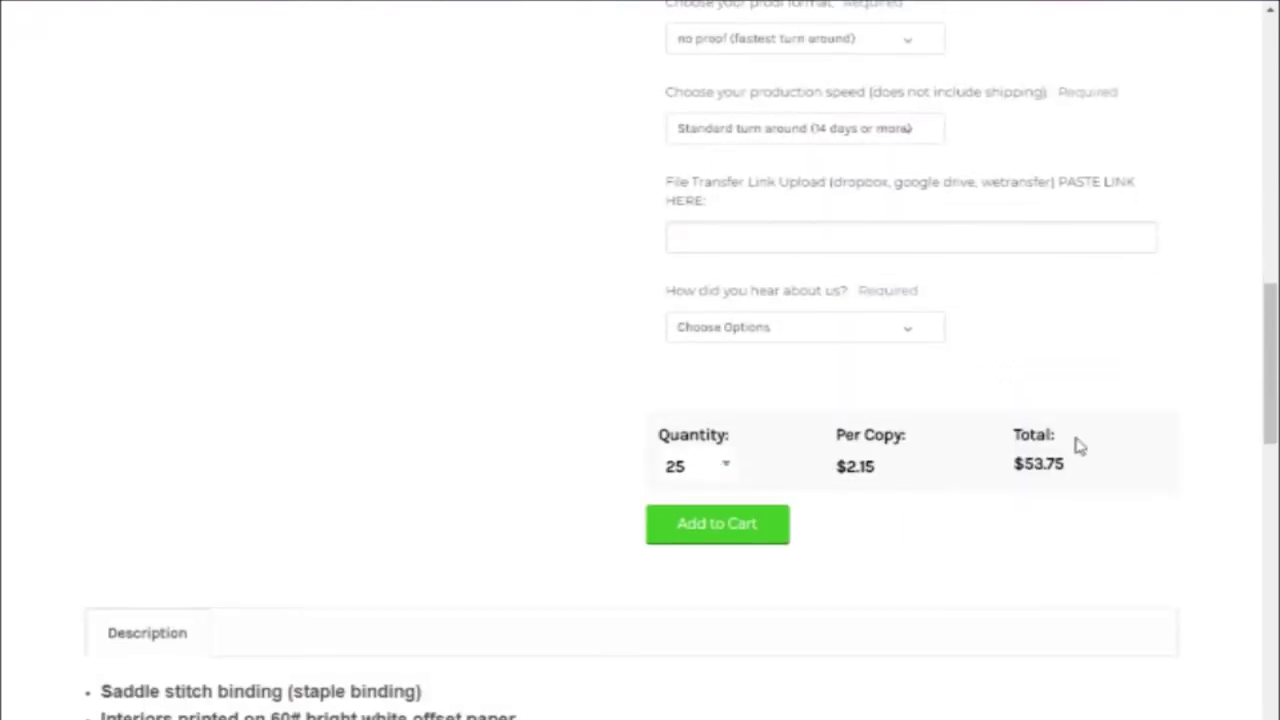
left_click_drag(1060, 470, 980, 483)
left_click_drag(891, 480, 808, 466)
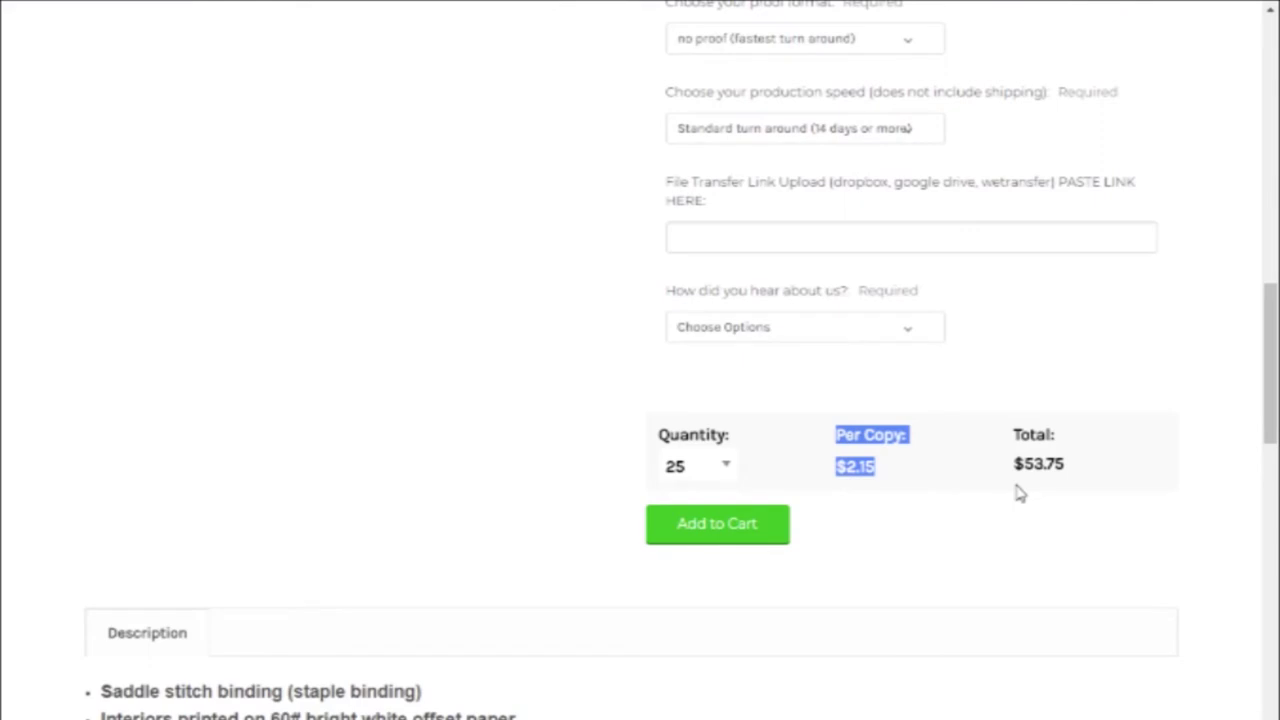
left_click(949, 490)
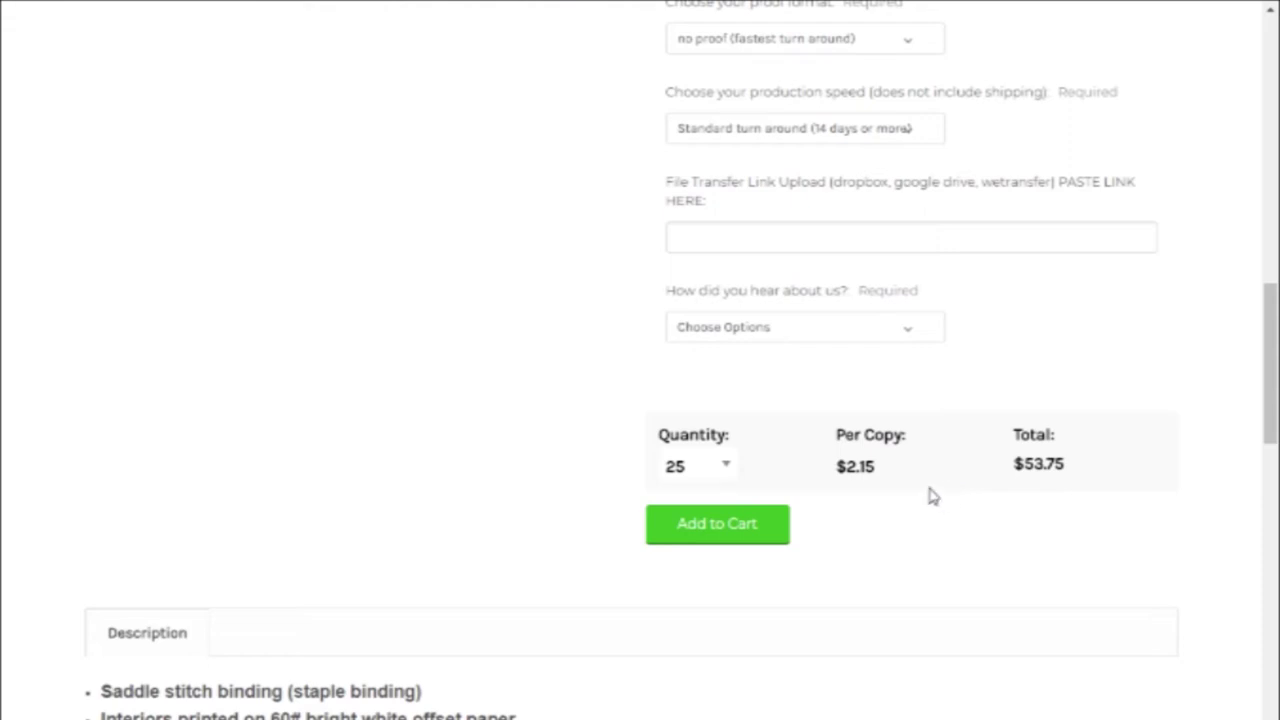
- Read the saddle-stitch product description and find the site's contact phone number
scroll(929, 494, "down", 4)
left_click_drag(318, 519, 228, 519)
left_click_drag(101, 490, 732, 645)
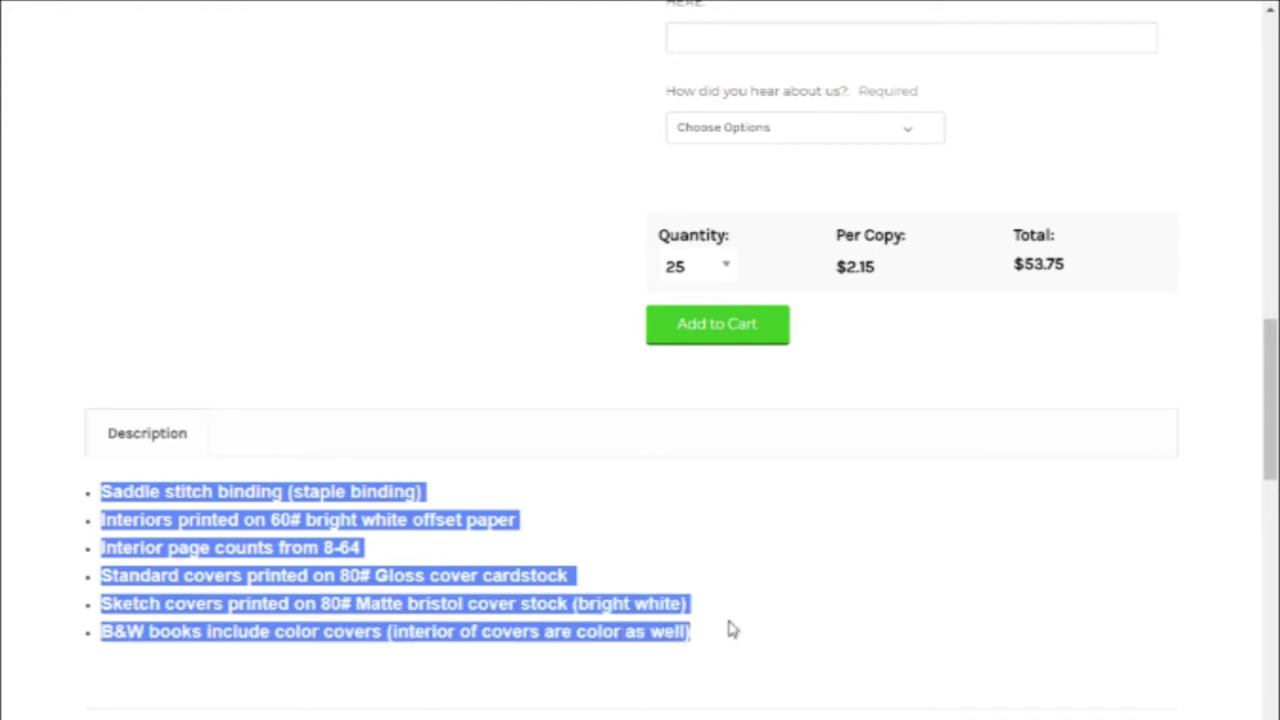
left_click_drag(360, 576, 188, 576)
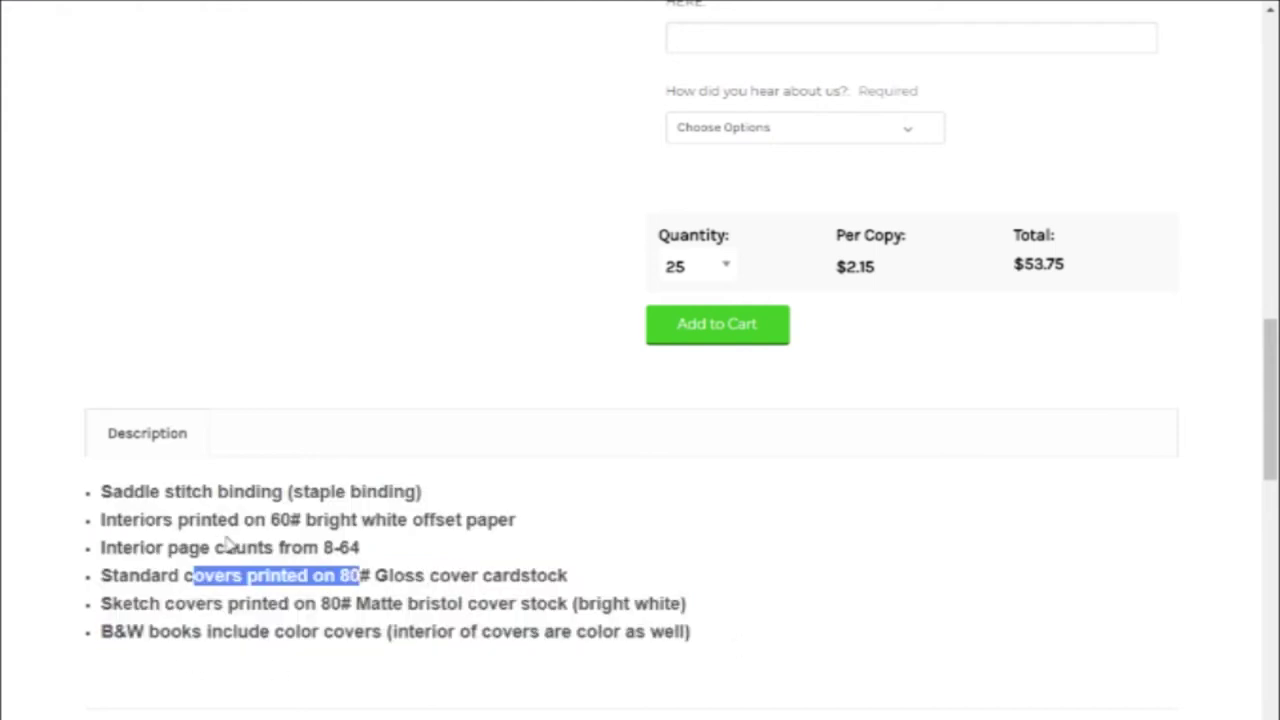
scroll(628, 512, "down", 2)
scroll(628, 512, "down", 5)
scroll(849, 671, "up", 10)
scroll(864, 688, "up", 10)
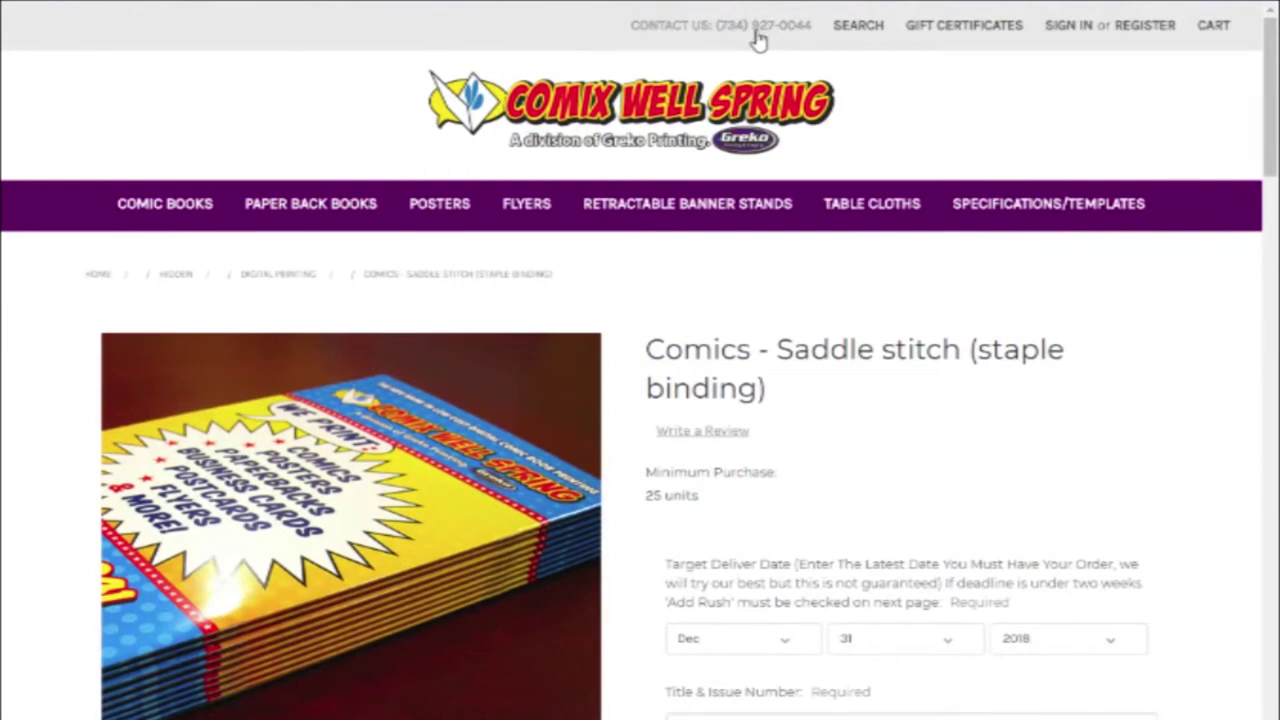
- Return to the site's home page and view the Square Bound Paperbacks and Posters product pages
left_click(760, 103)
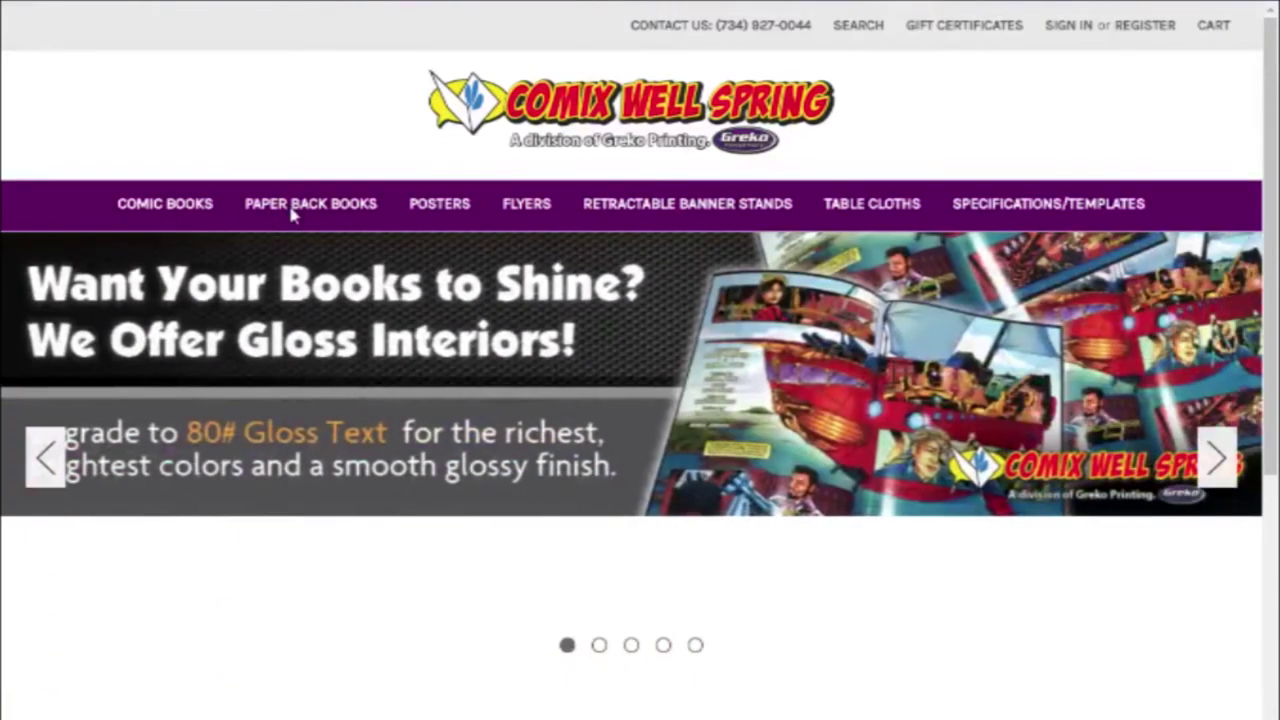
left_click(293, 210)
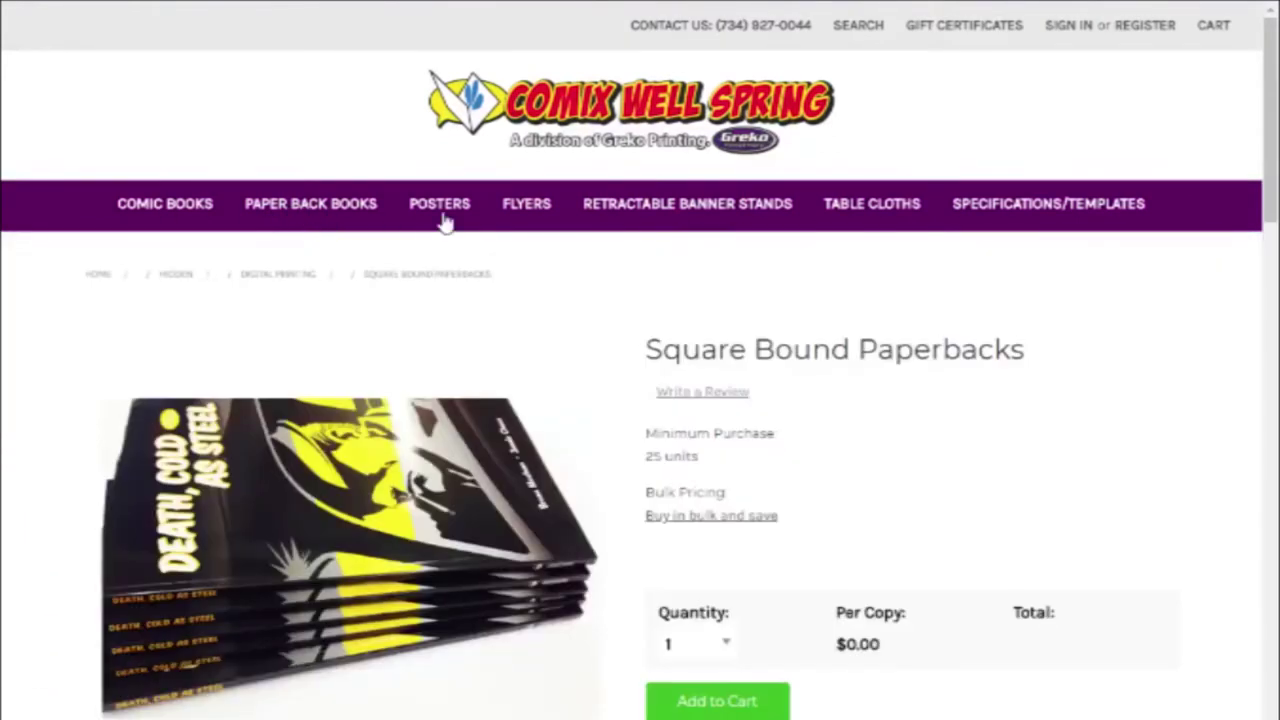
left_click(446, 222)
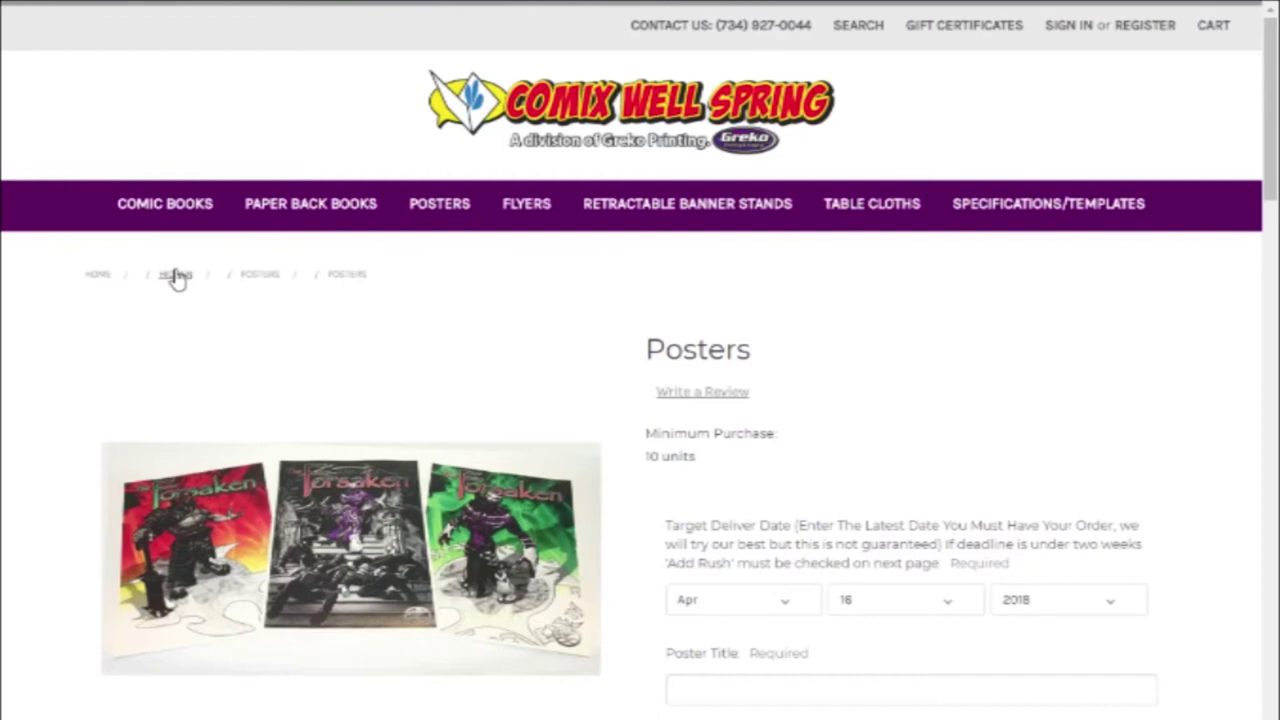
mouse_move(425, 320)
scroll(425, 320, "down", 7)
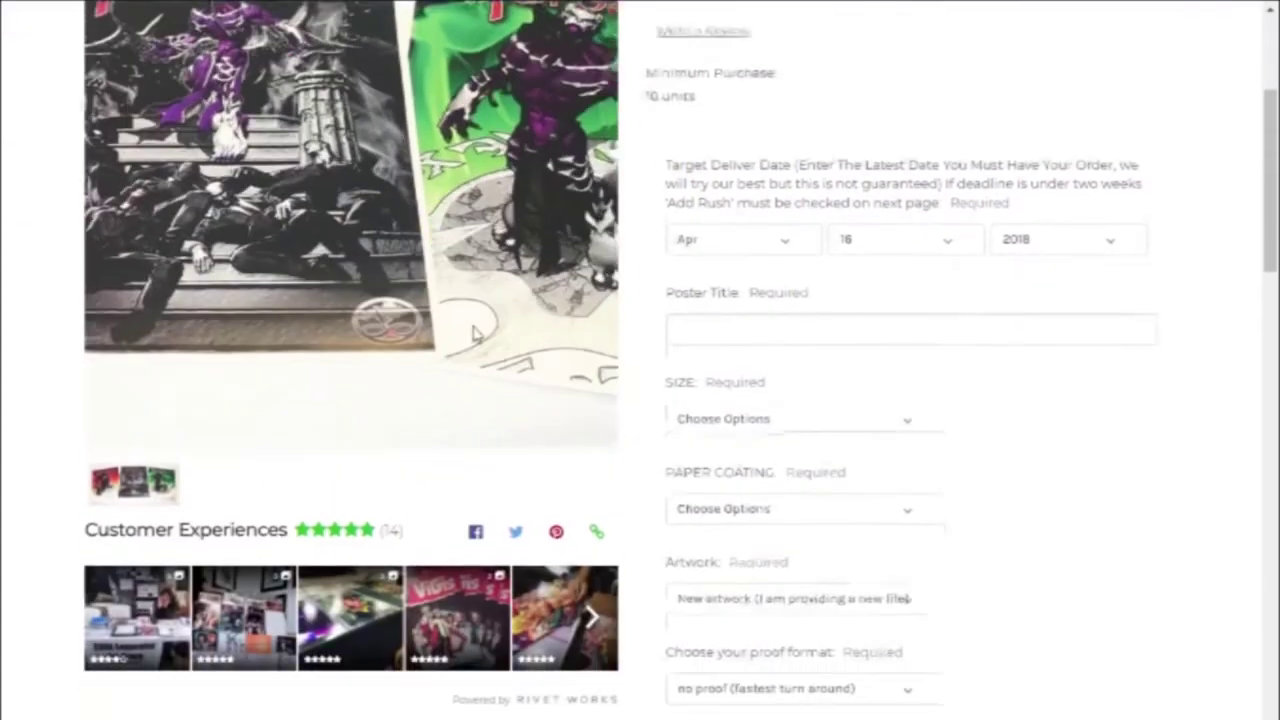